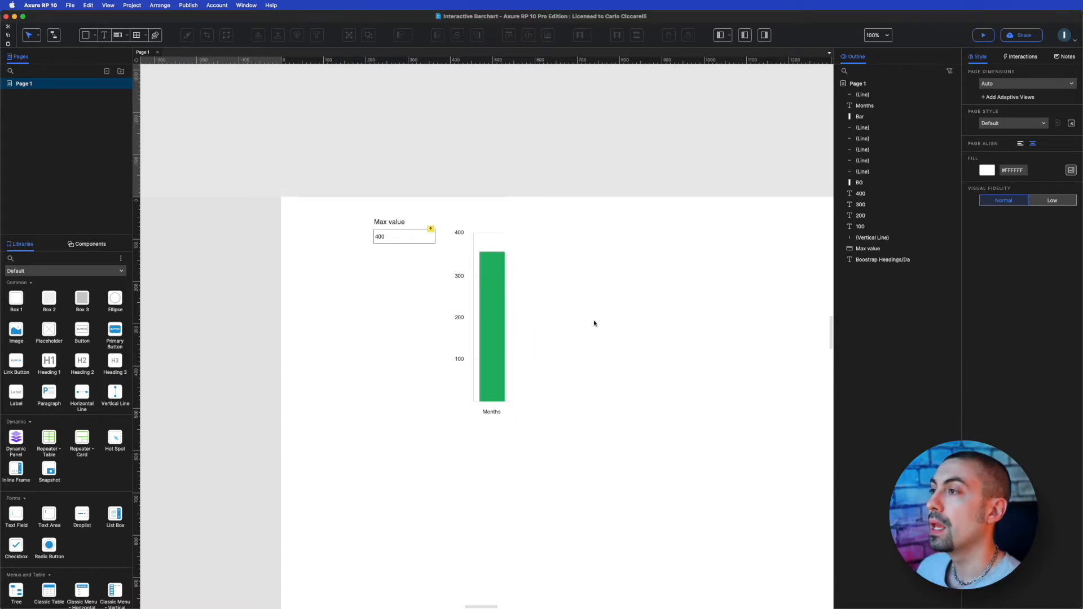
# - Convert the bar, its month label, grid lines and background into a repeater with a horizontal layout
pyautogui.moveTo(541, 224); pyautogui.dragTo(476, 443)
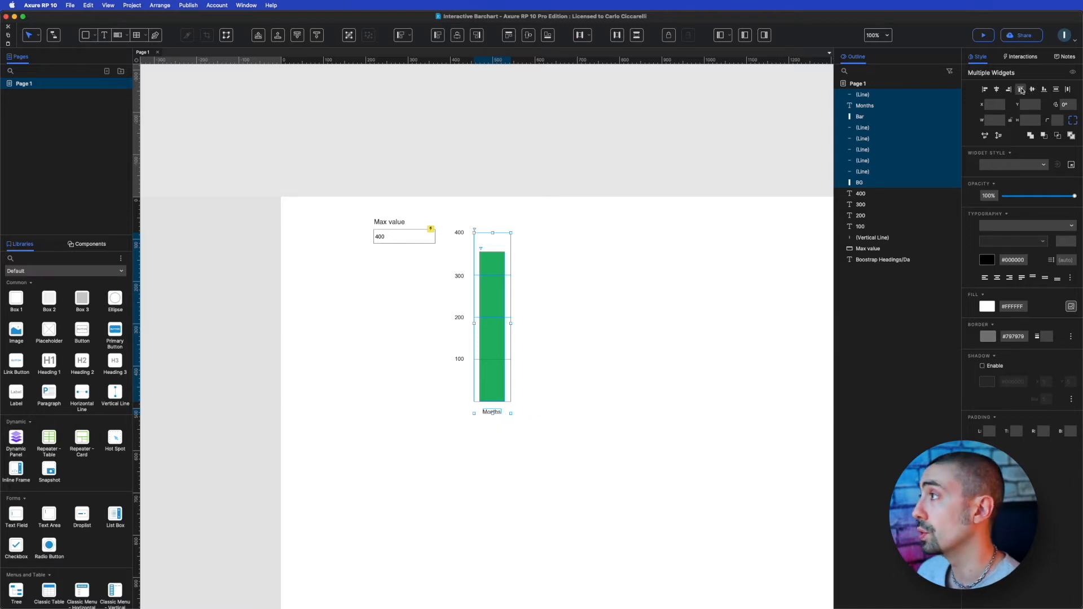
pyautogui.rightClick(490, 263)
pyautogui.moveTo(492, 264)
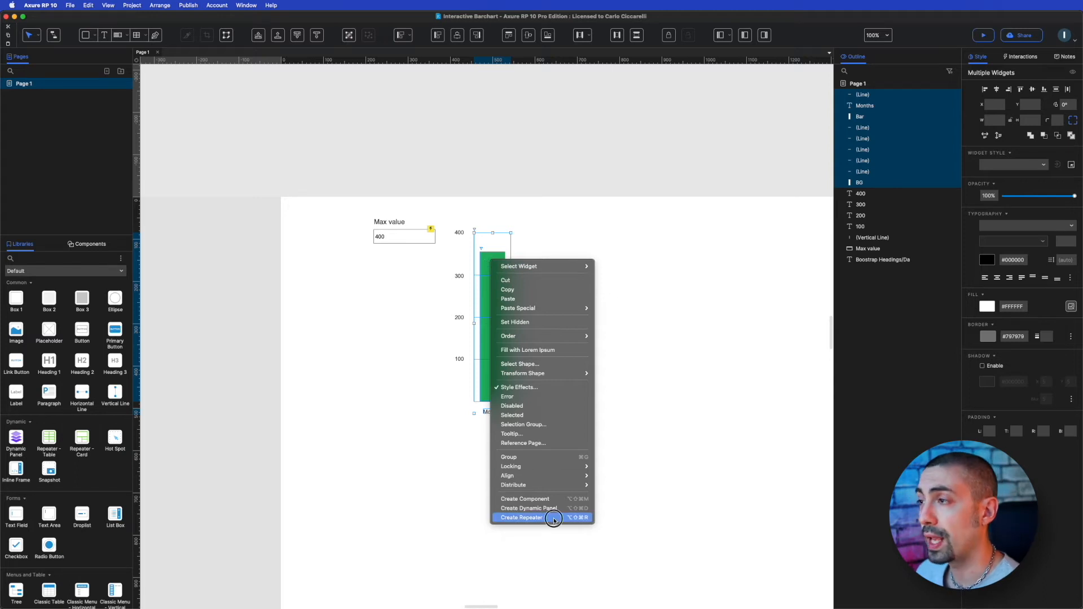
pyautogui.click(553, 518)
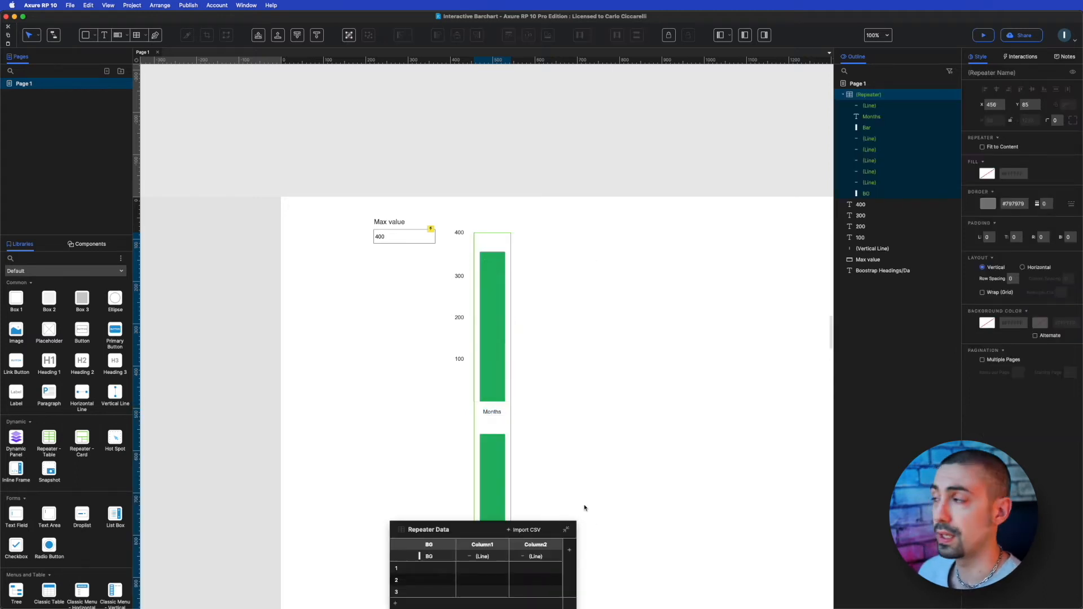
pyautogui.click(1024, 268)
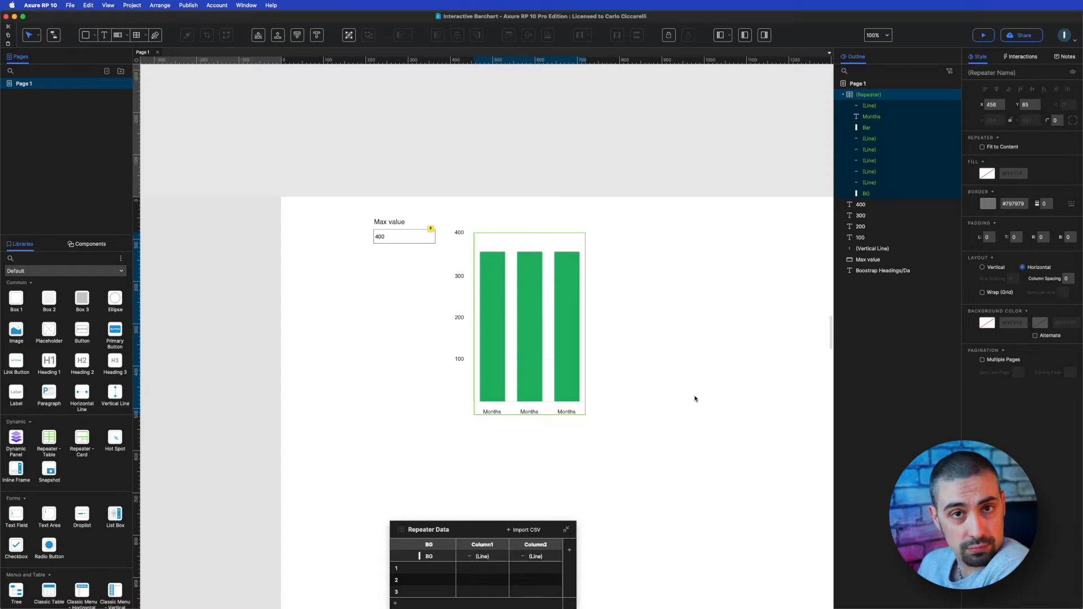
# - Enlarge the repeater data table and delete all line columns and the BG column, keeping only the Bar and Months columns
pyautogui.moveTo(492, 533); pyautogui.dragTo(713, 346)
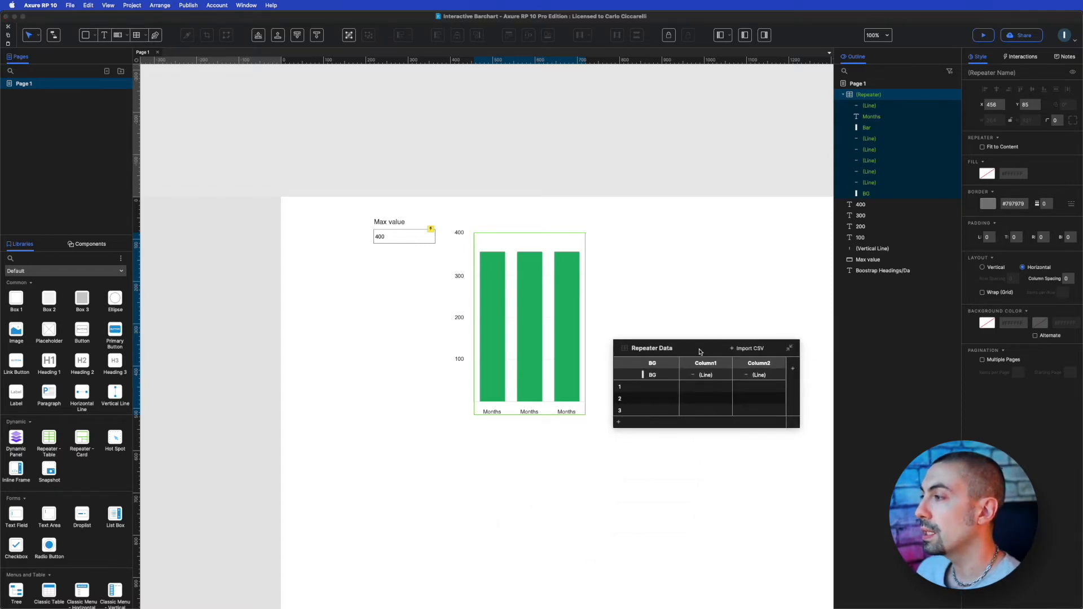
pyautogui.moveTo(782, 407); pyautogui.dragTo(901, 521)
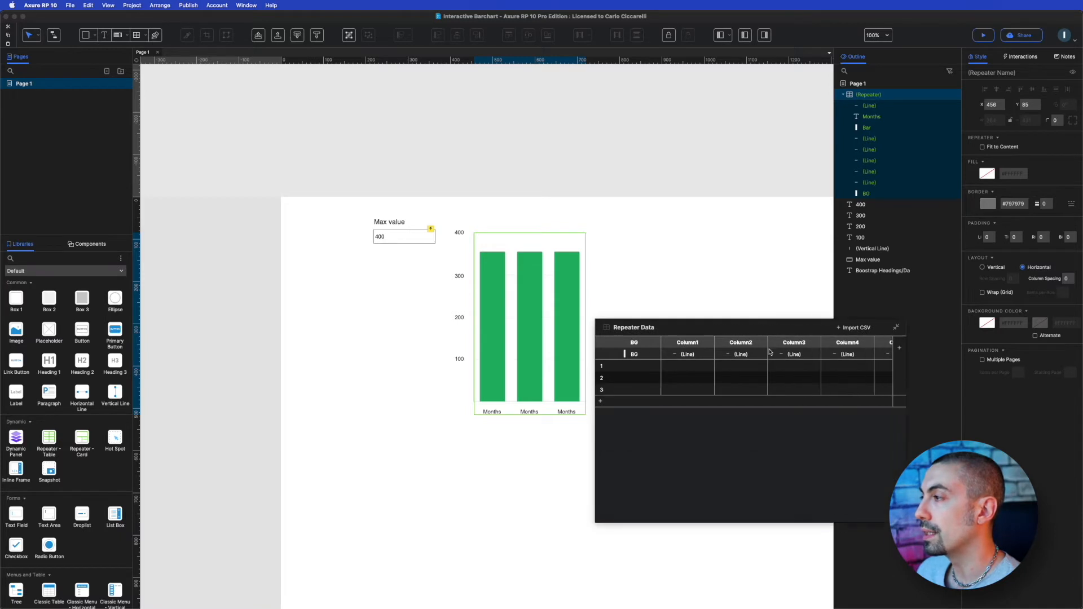
pyautogui.click(754, 361)
pyautogui.click(689, 431)
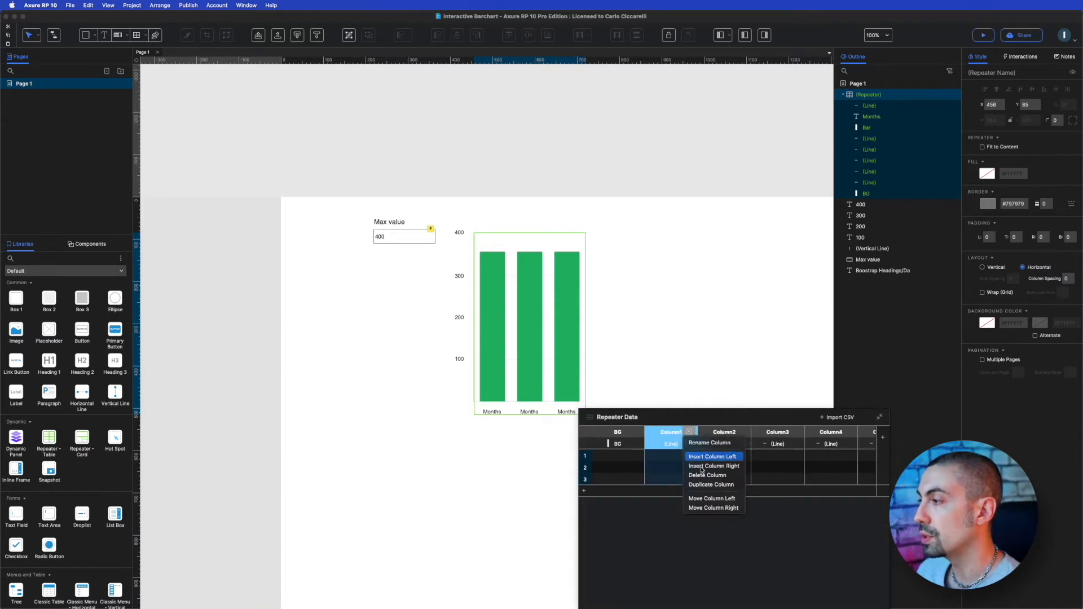
pyautogui.click(712, 476)
pyautogui.click(689, 432)
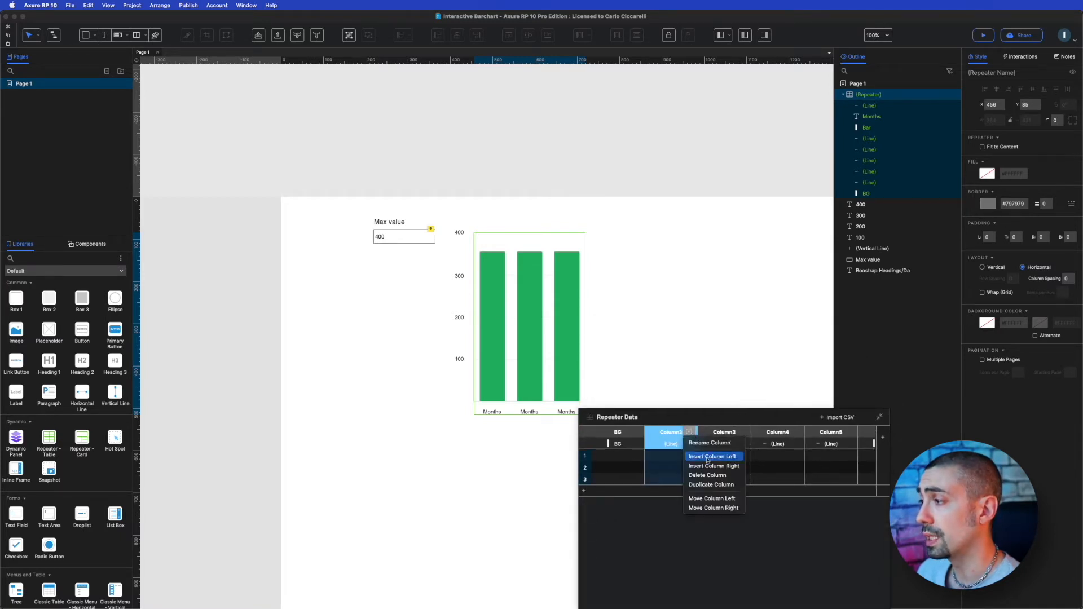
pyautogui.click(715, 476)
pyautogui.click(796, 432)
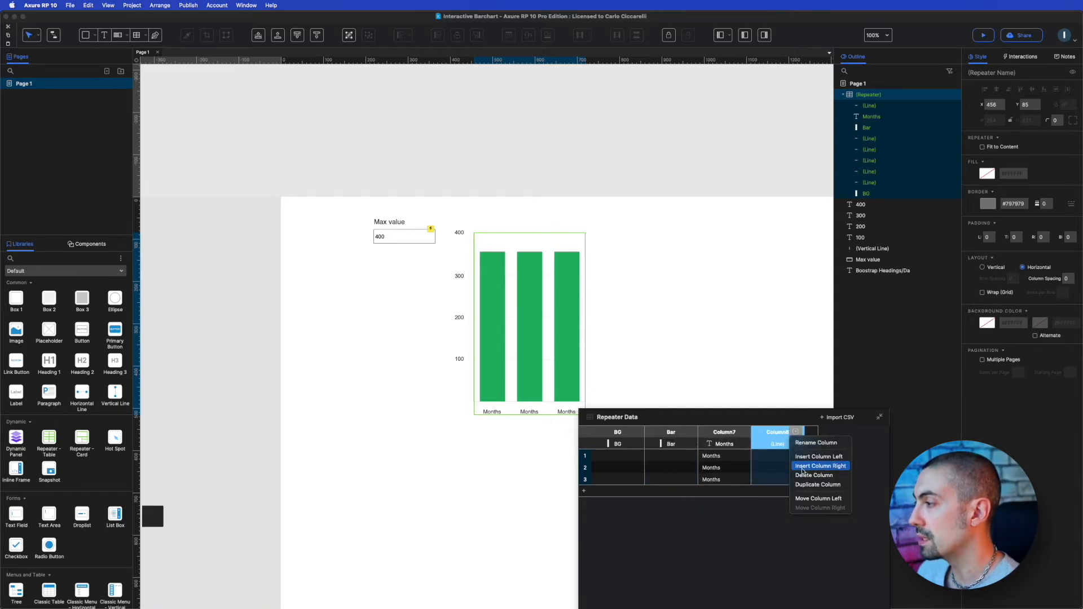
pyautogui.click(797, 475)
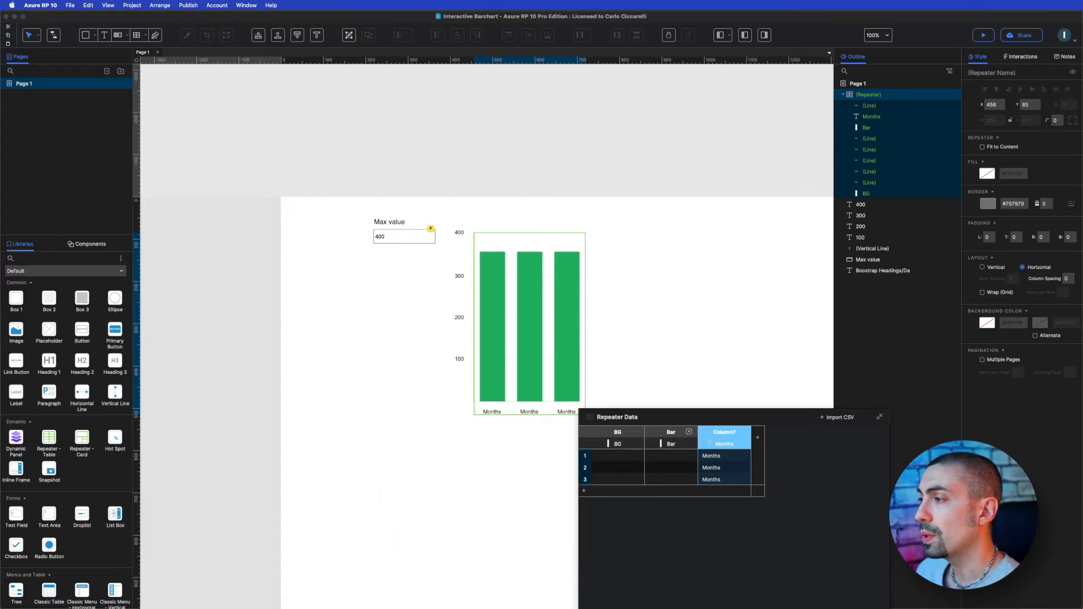
pyautogui.click(618, 433)
pyautogui.click(636, 433)
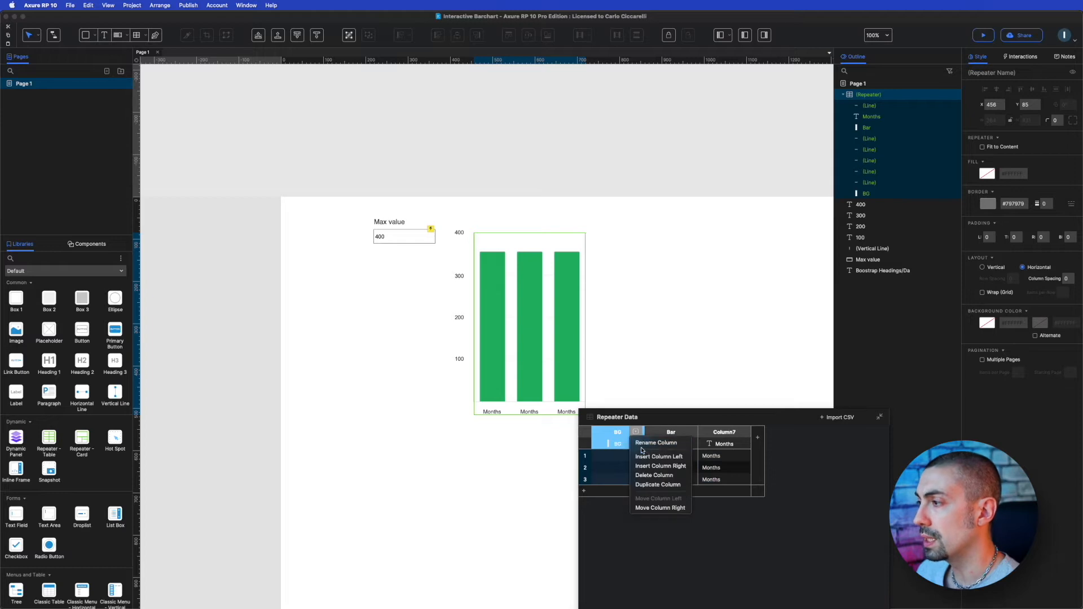
pyautogui.click(651, 477)
# - Fill the repeater's Bar column with the values 400, 150 and 350 in rows 1 to 3
pyautogui.click(628, 461)
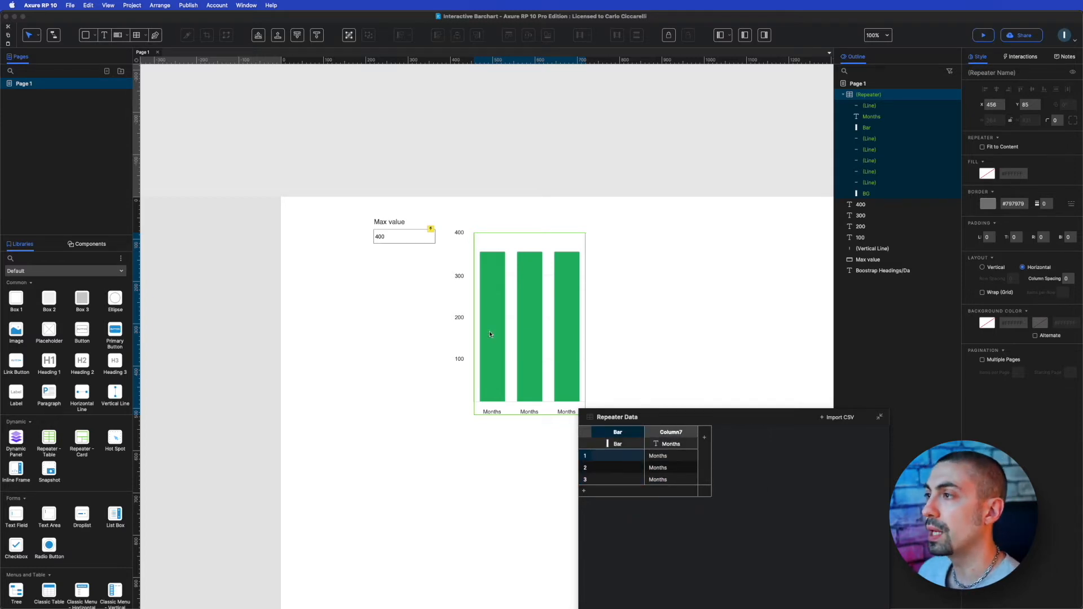
pyautogui.doubleClick(614, 457)
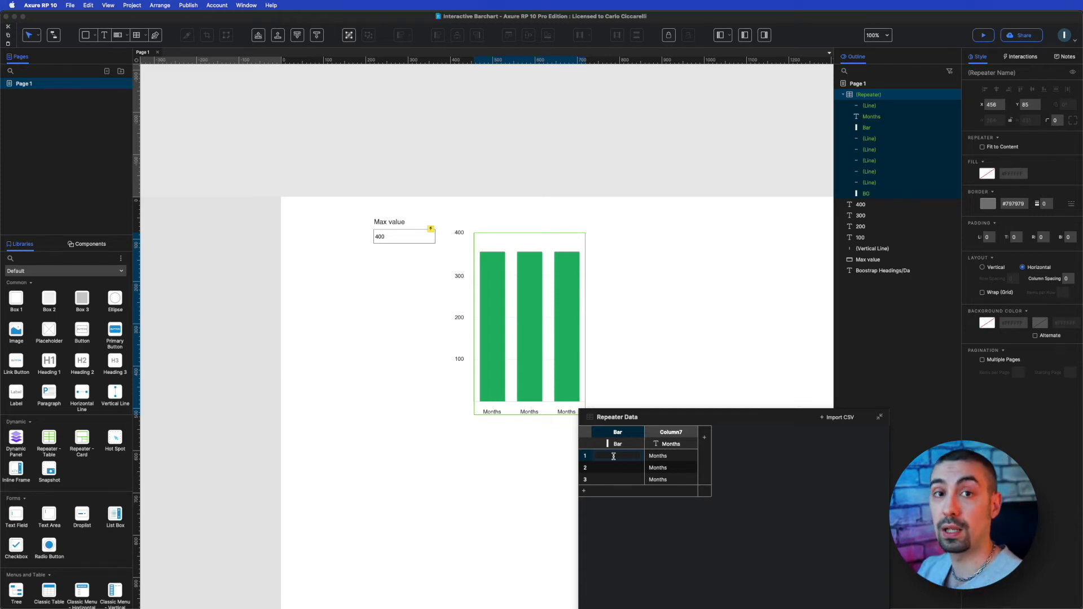
pyautogui.write('400')
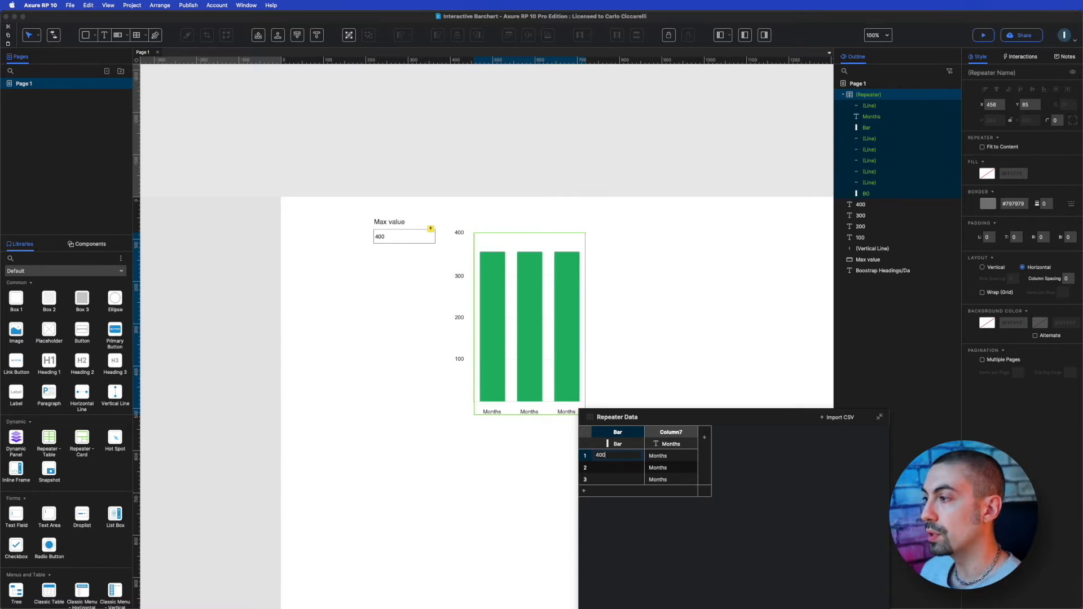
pyautogui.click(610, 469)
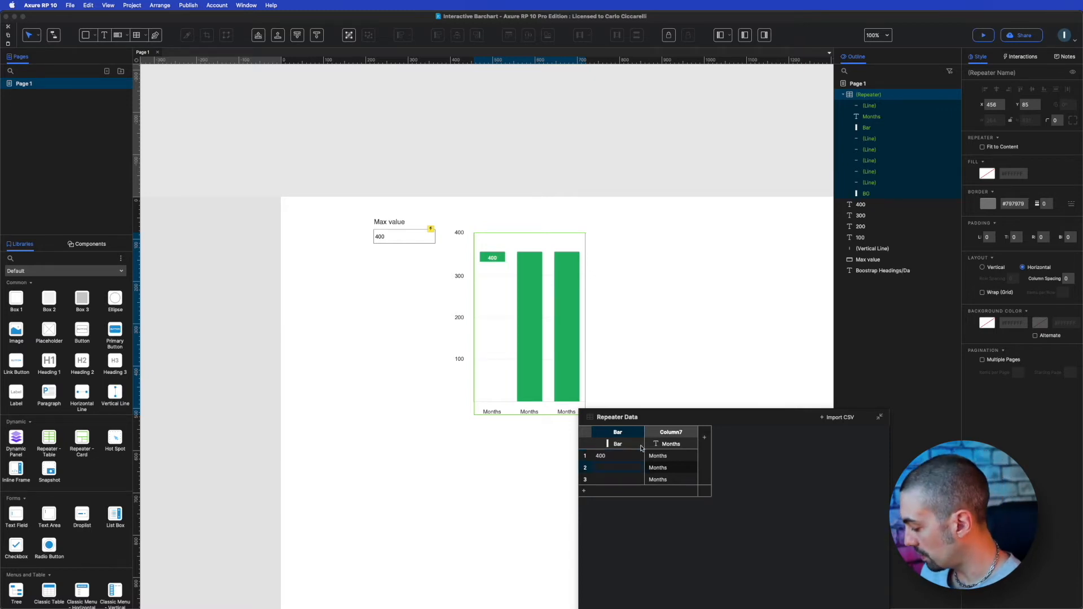
pyautogui.write('150')
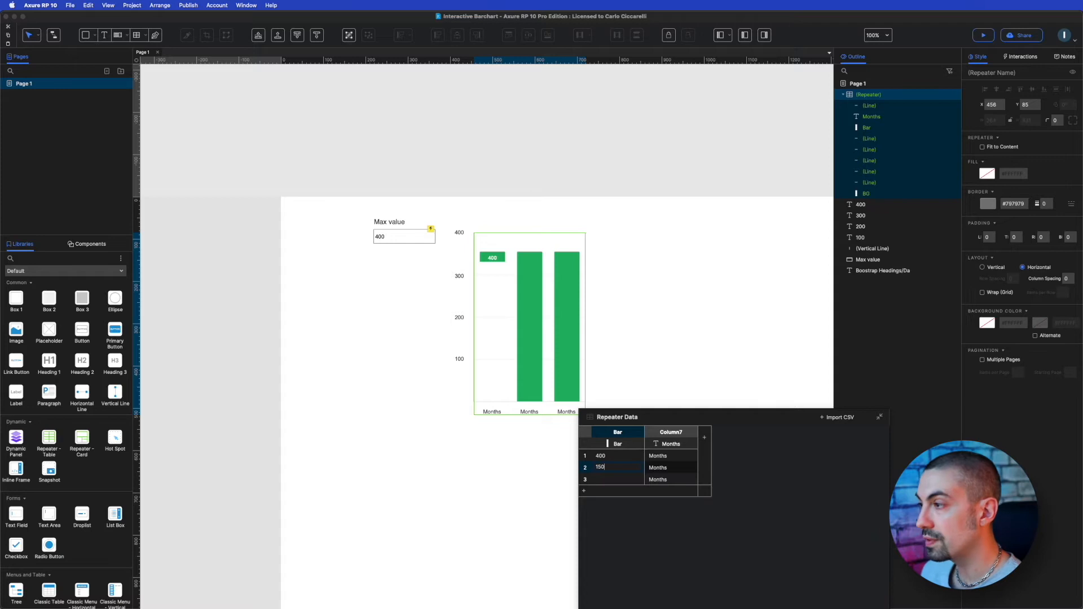
pyautogui.click(621, 479)
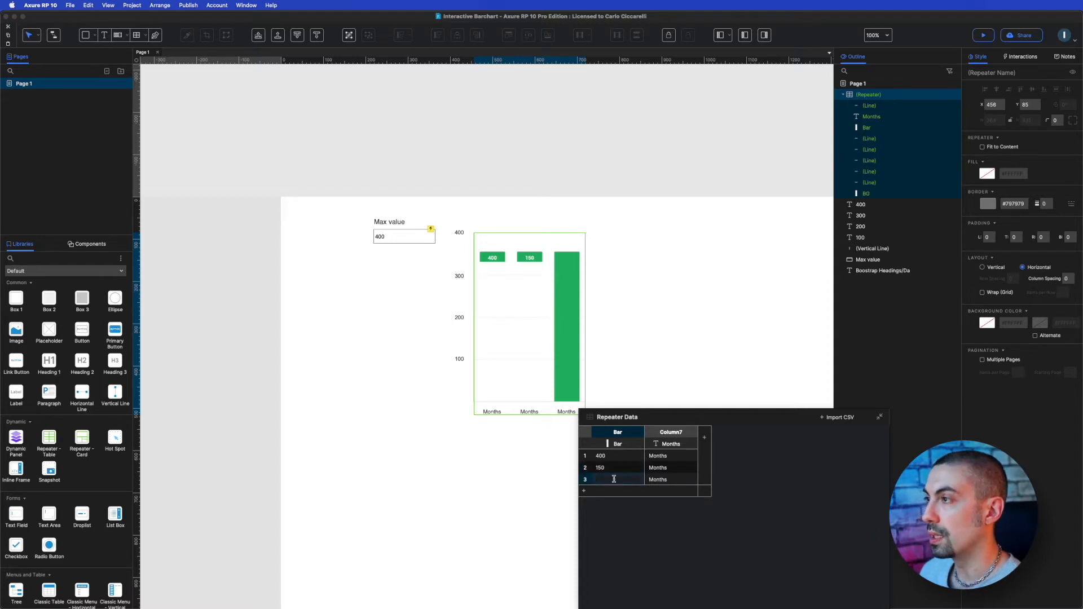
pyautogui.write('350')
pyautogui.press('Return')
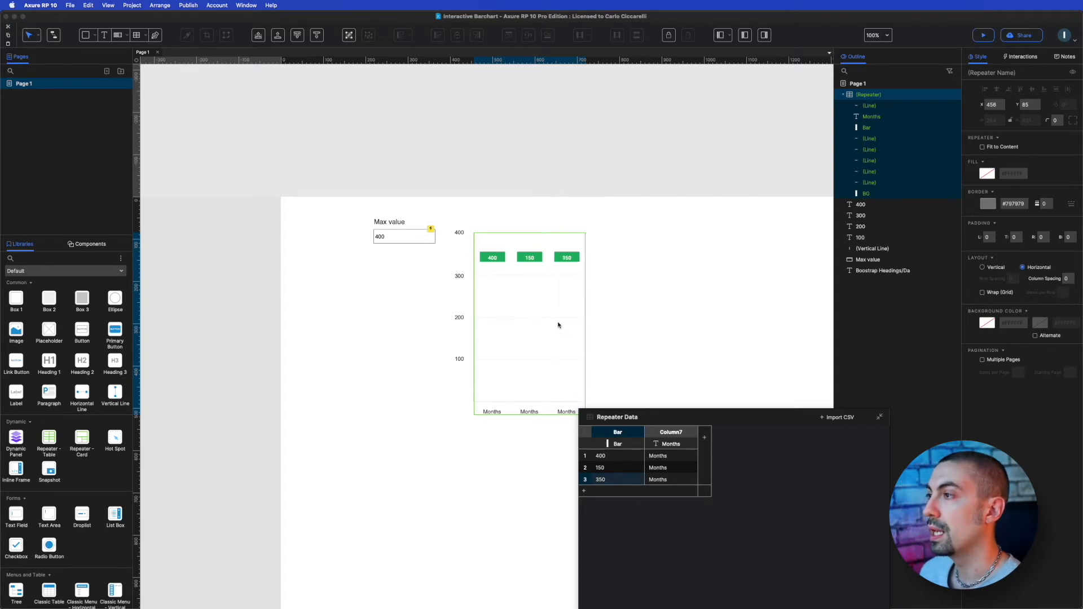
# - Shorten the green bar inside the repeater item to about 31 px high from its upper edge, and leave the repeater
pyautogui.doubleClick(496, 262)
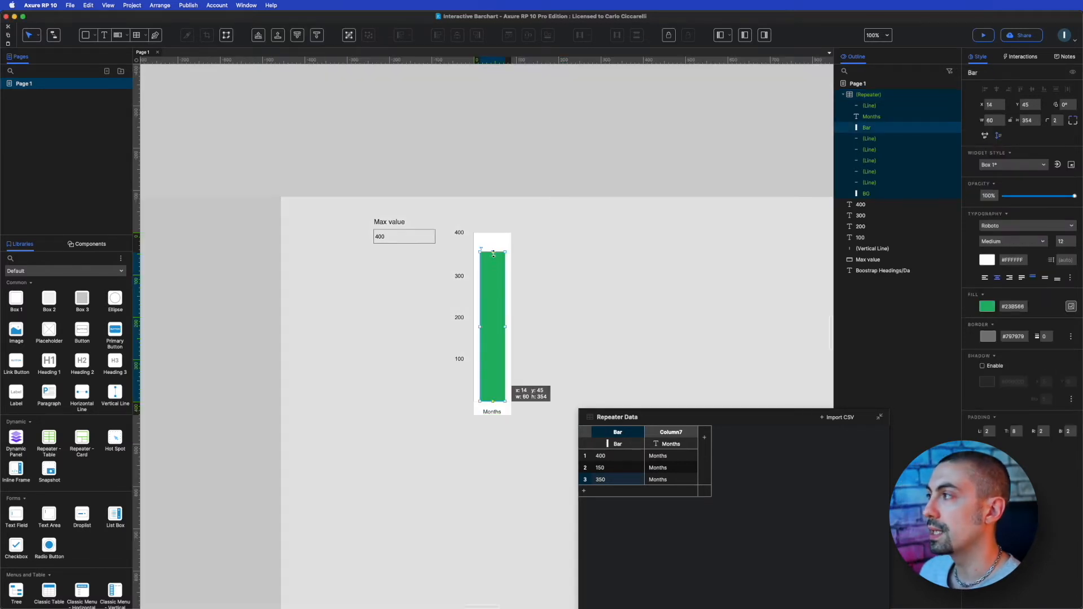
pyautogui.click(1022, 56)
pyautogui.click(979, 58)
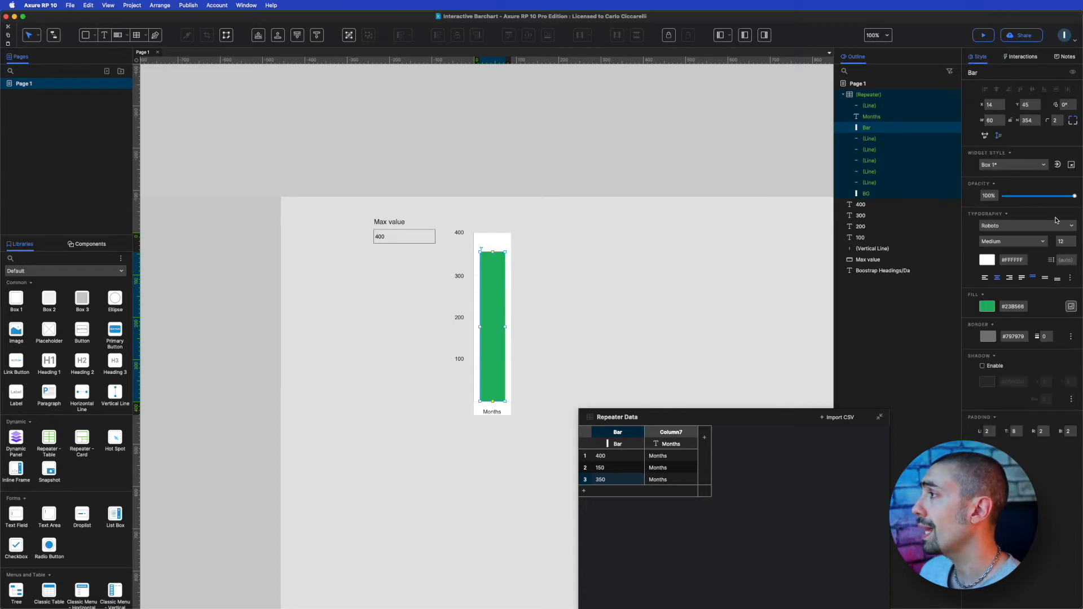
pyautogui.moveTo(492, 252); pyautogui.dragTo(492, 383)
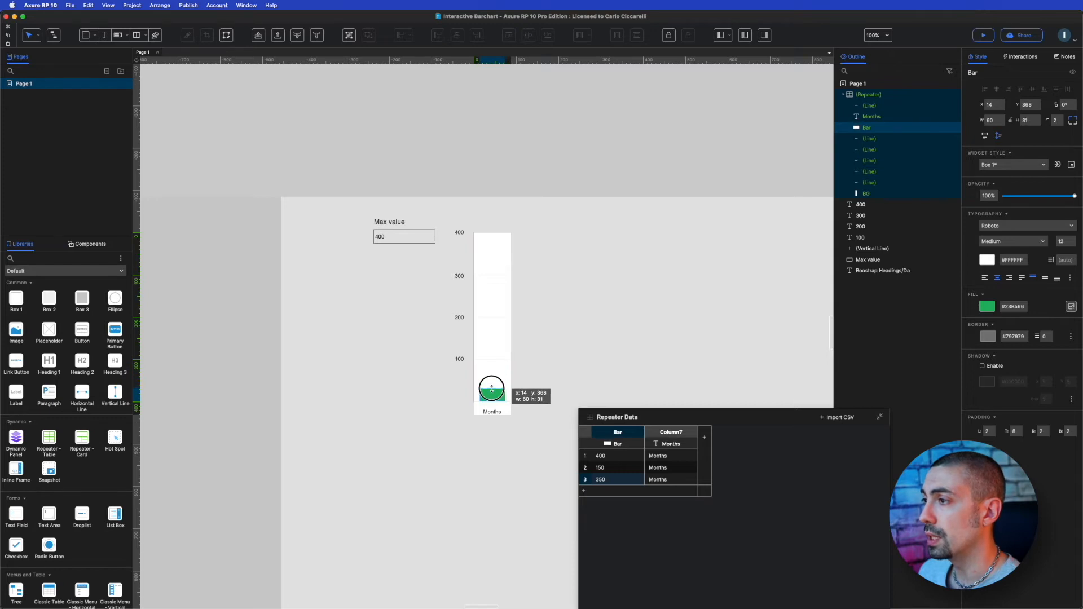
pyautogui.press('Escape')
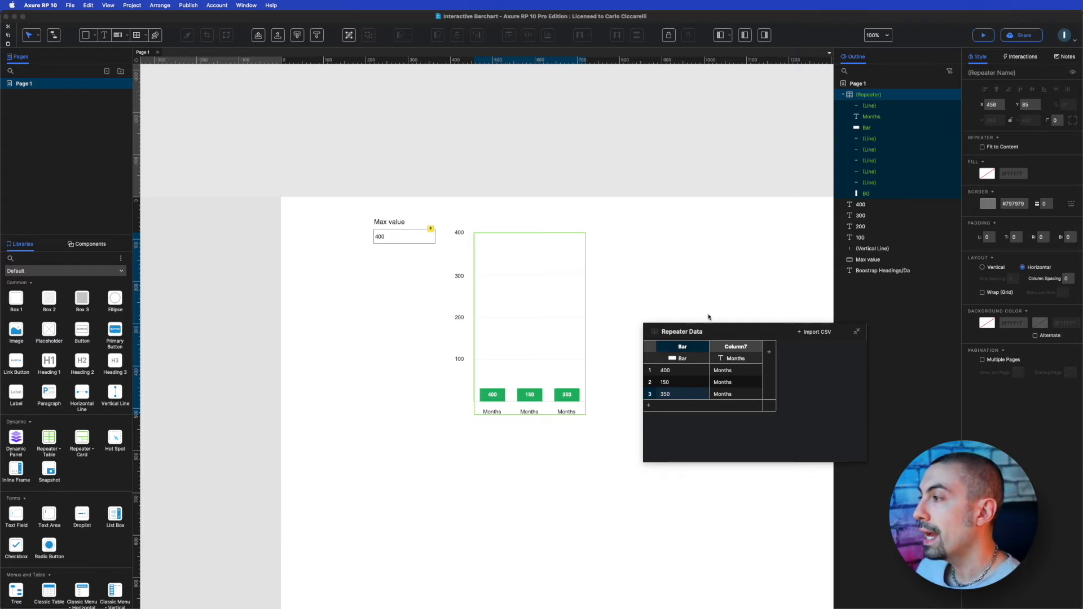
# - Add an Item Loaded interaction to the repeater with a Set Size action targeting the Bar widget
pyautogui.click(1026, 56)
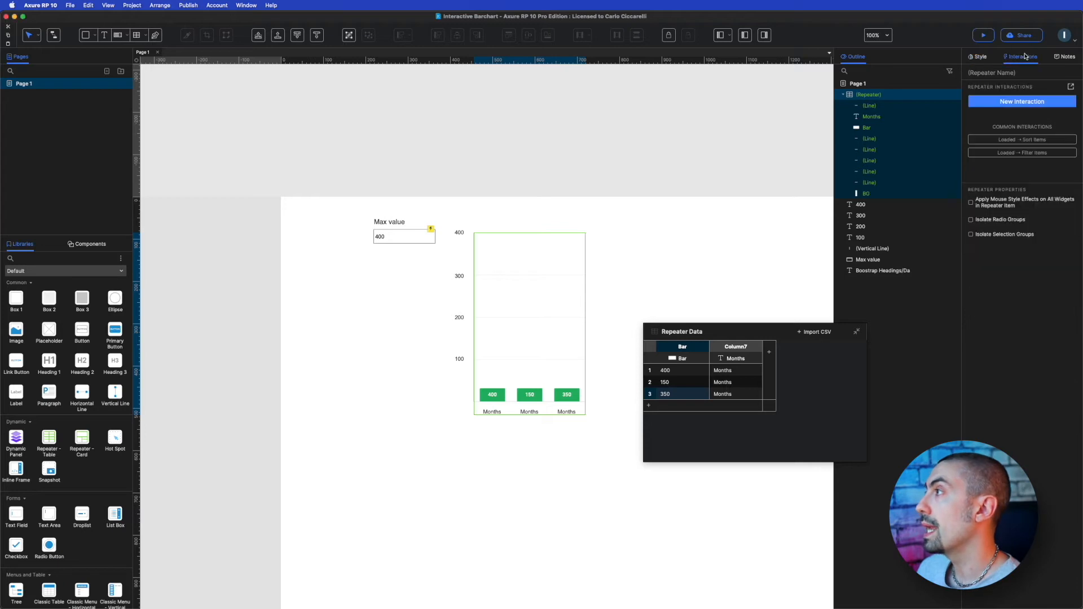
pyautogui.click(1016, 100)
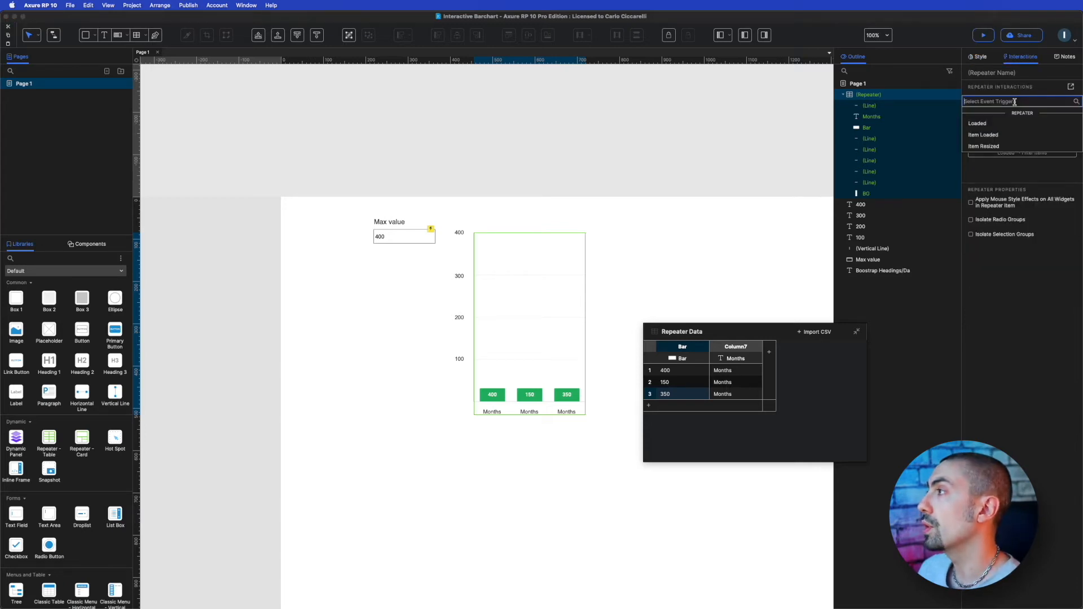
pyautogui.click(990, 135)
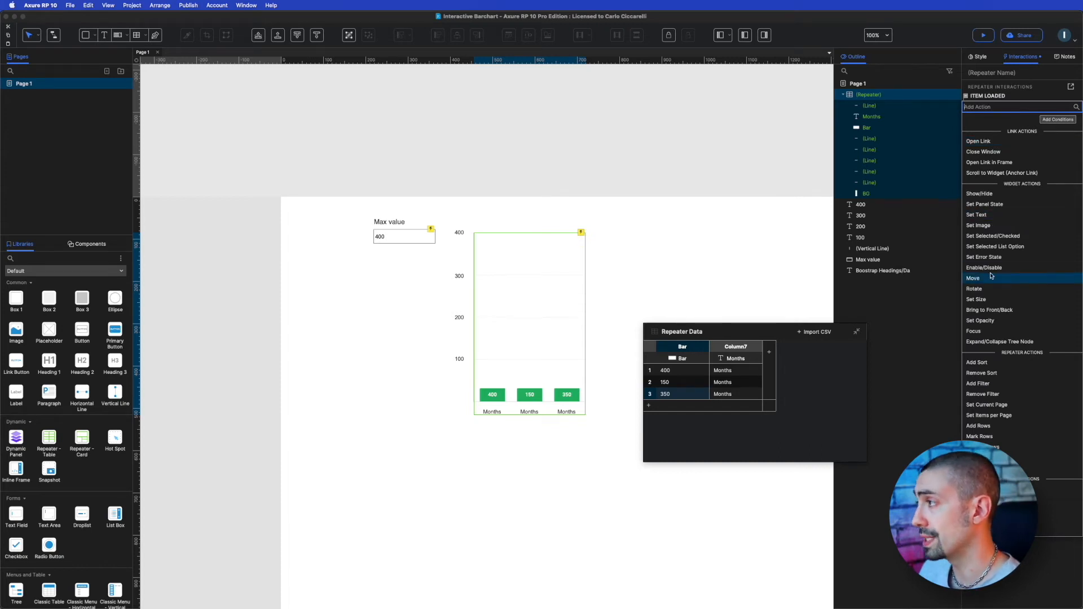
pyautogui.click(991, 299)
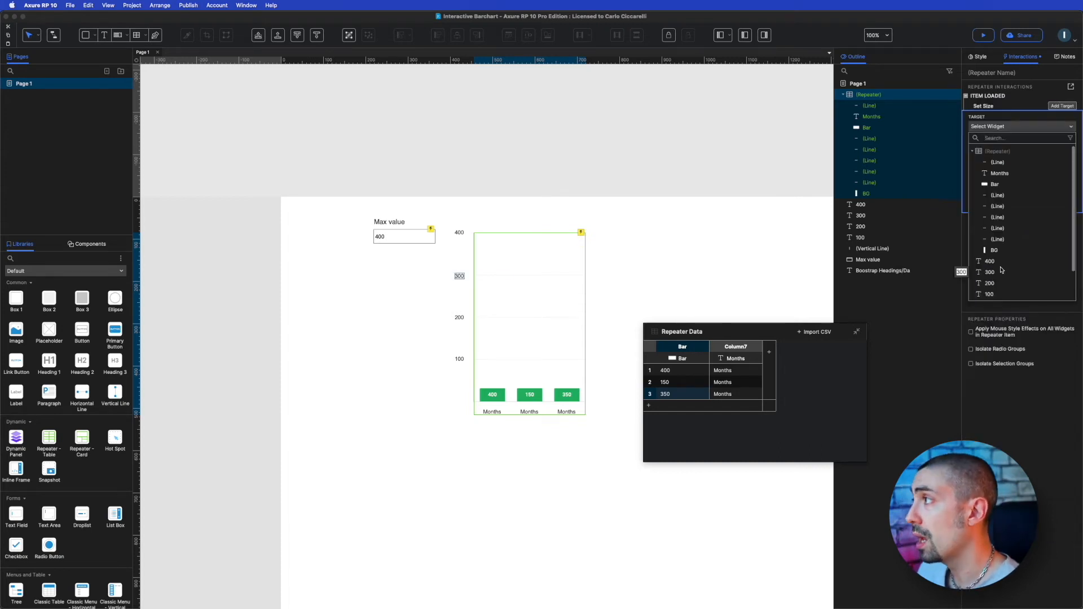
pyautogui.click(996, 184)
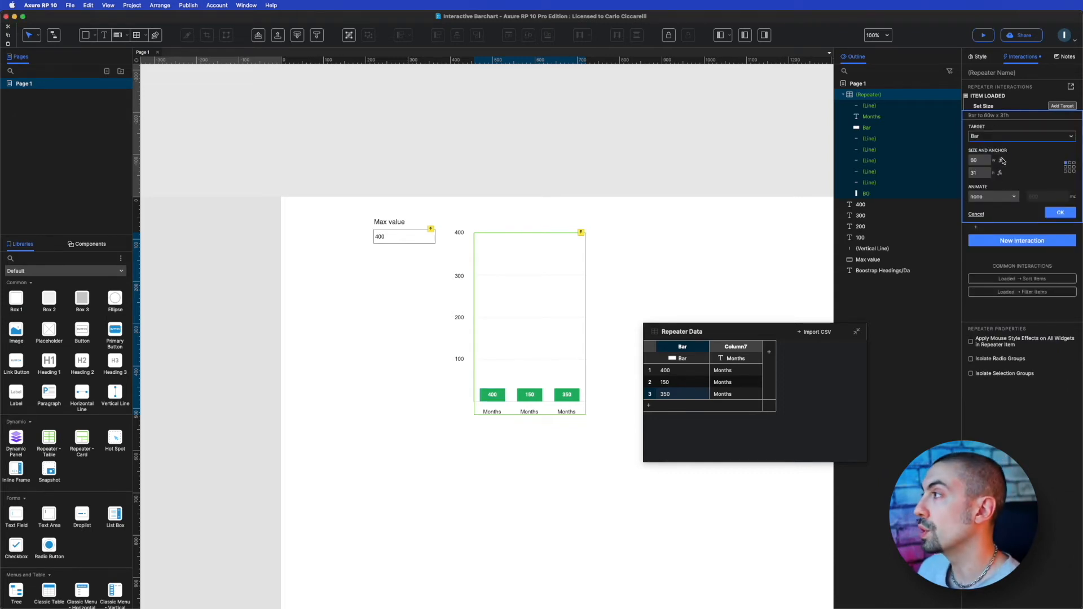
# - Set the bar's width in the Set Size action to the expression [[Target.width]]
pyautogui.click(1002, 161)
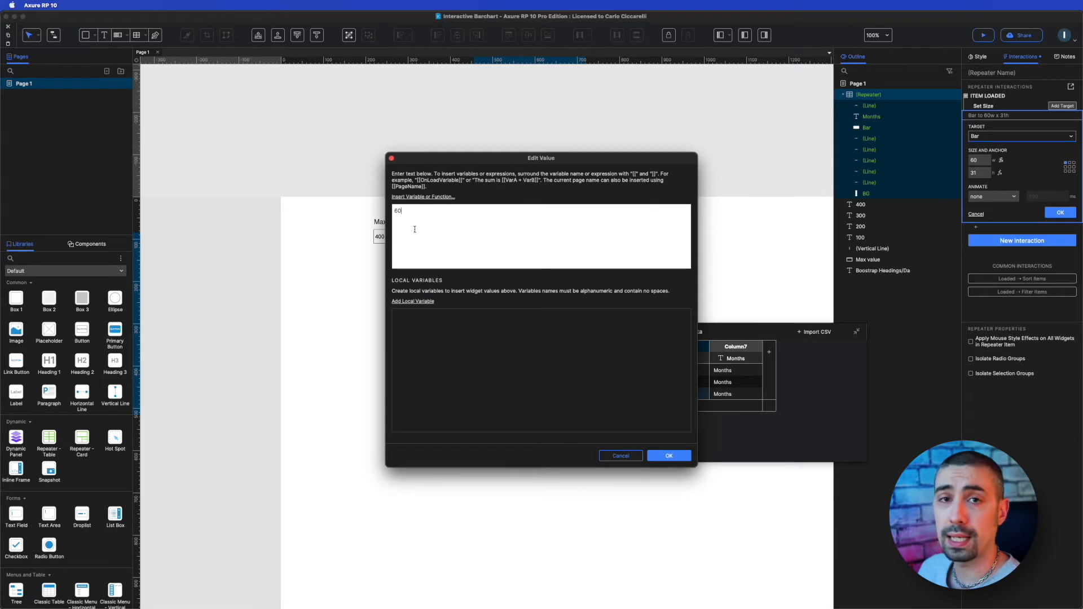
pyautogui.press('BackSpace')
pyautogui.press('BackSpace')
pyautogui.write('[[')
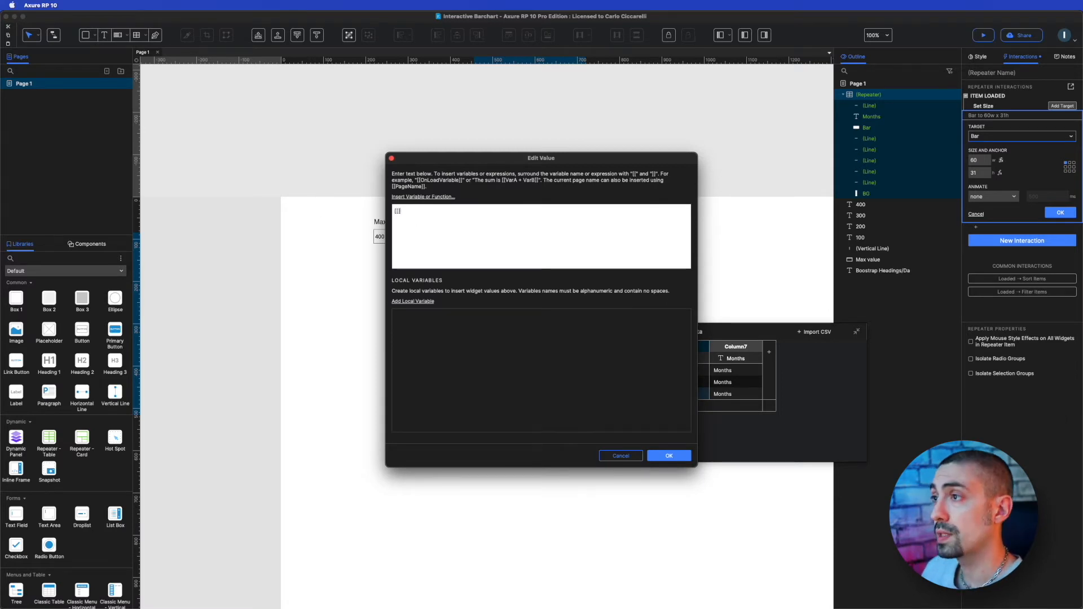
pyautogui.write('Target.')
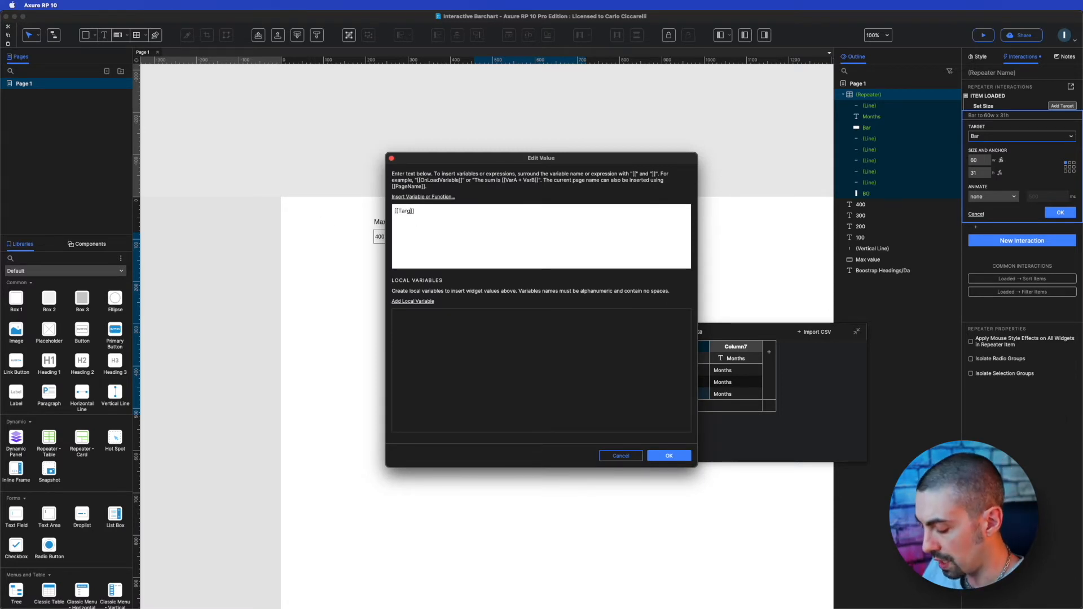
pyautogui.write('width')
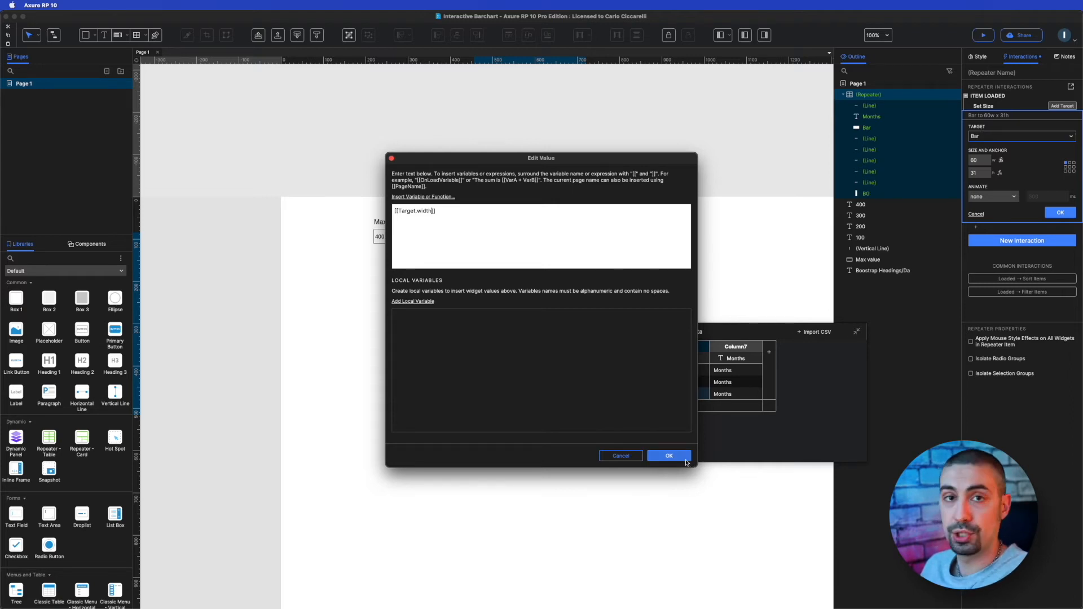
pyautogui.click(669, 456)
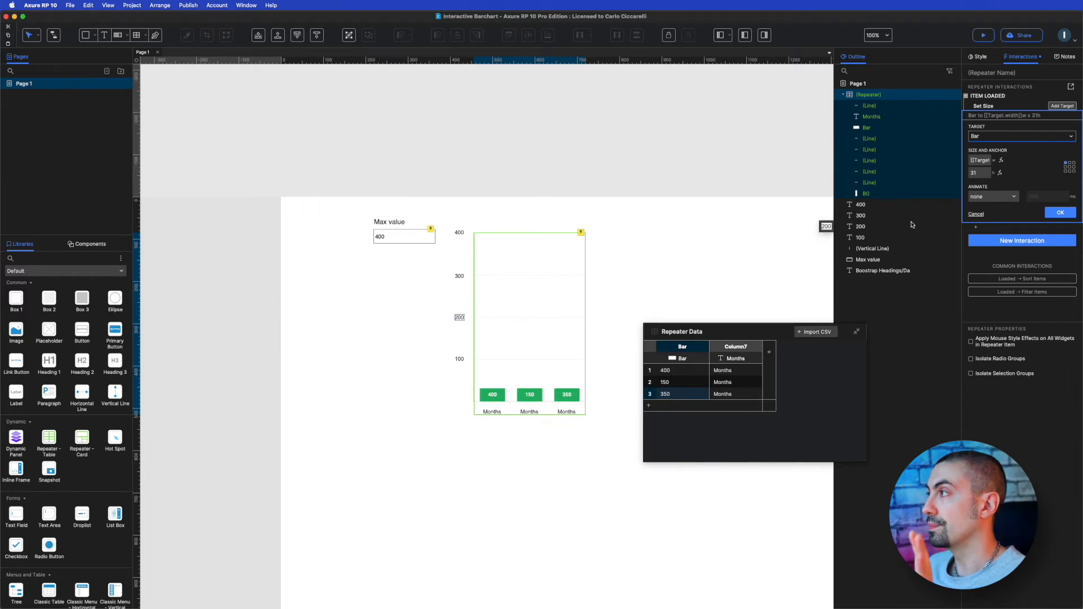
# - Replace the bar's height value in the Set Size action with an expression starting from the repeater's Item.Bar value
pyautogui.click(1001, 173)
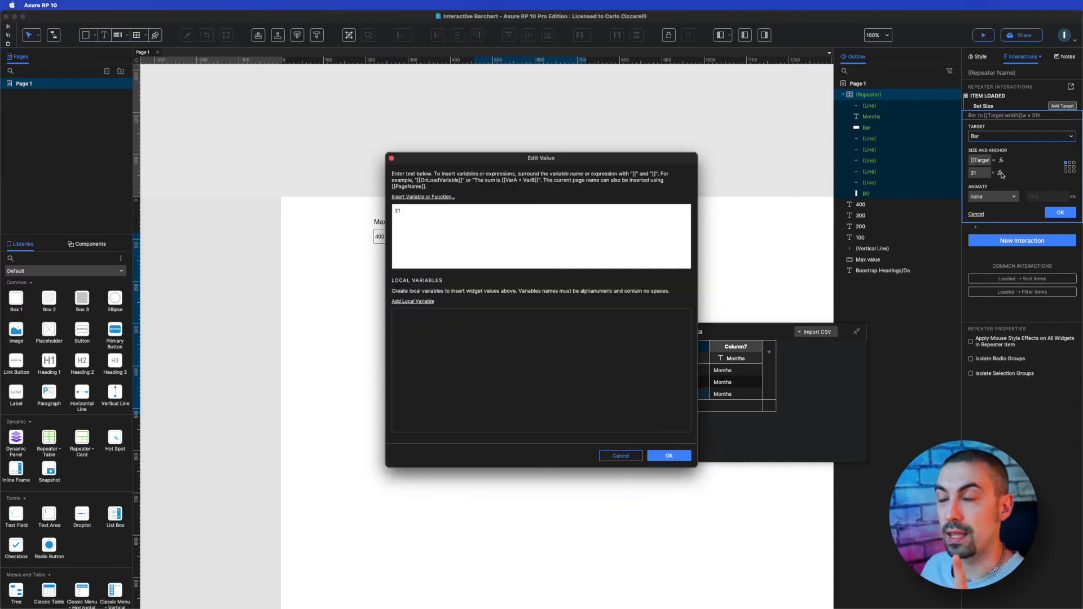
pyautogui.press('super+a')
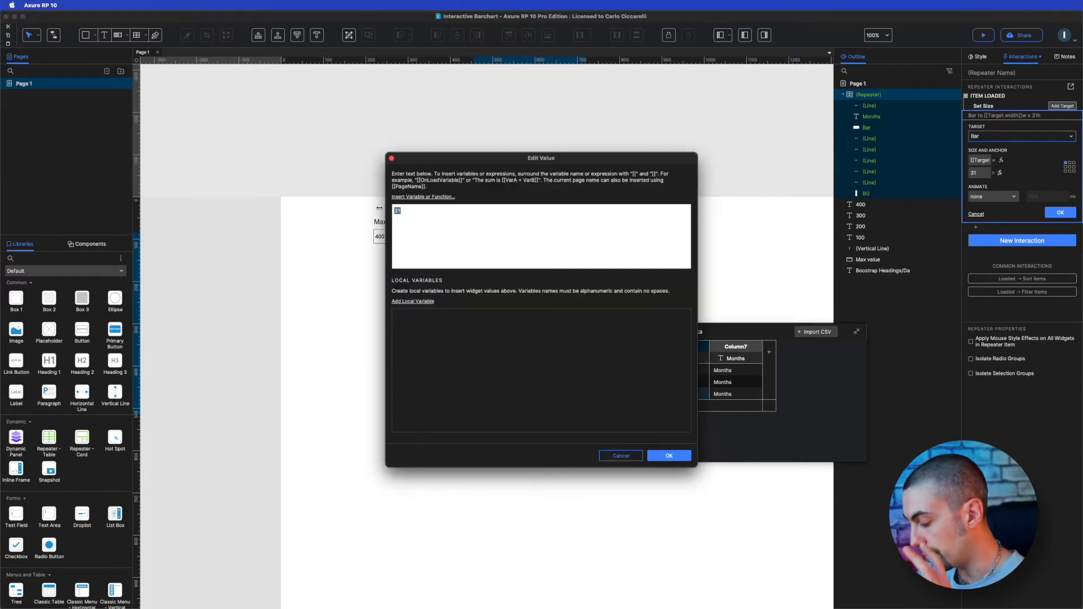
pyautogui.moveTo(548, 157); pyautogui.dragTo(758, 163)
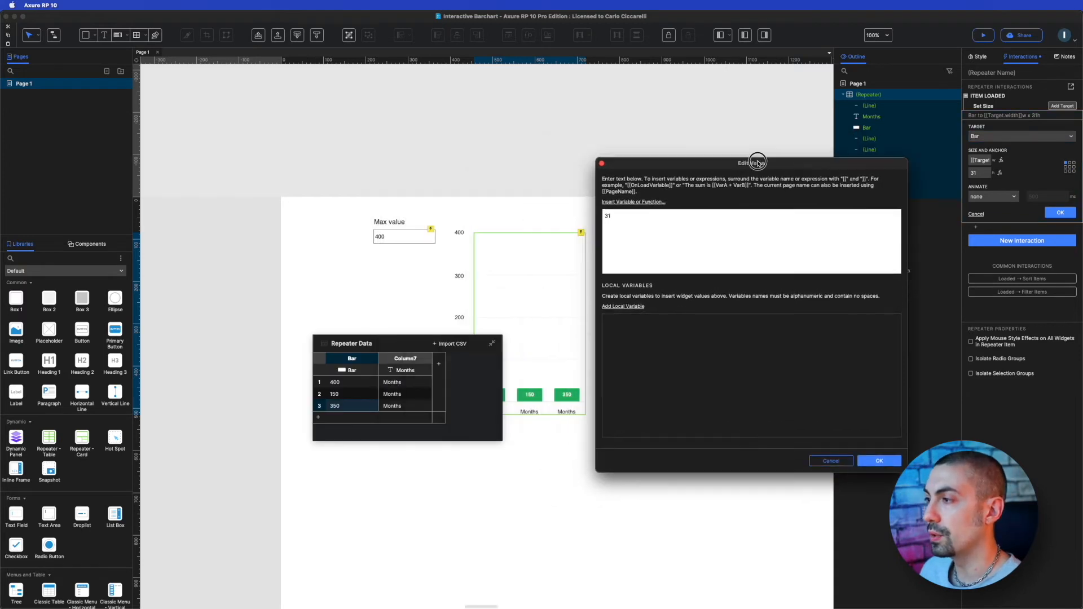
pyautogui.press('super+a')
pyautogui.press('BackSpace')
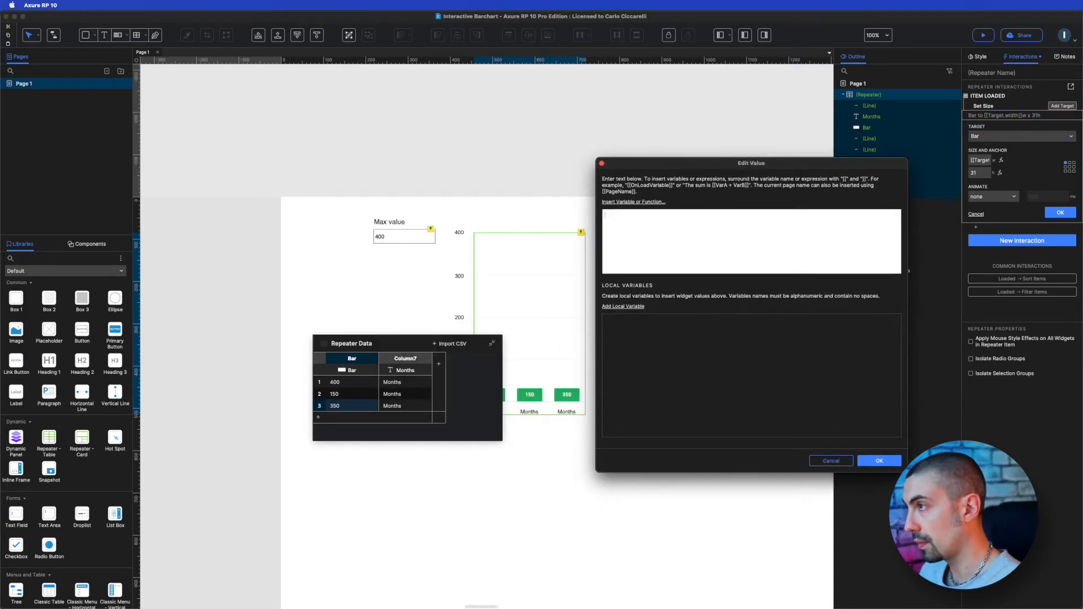
pyautogui.click(643, 202)
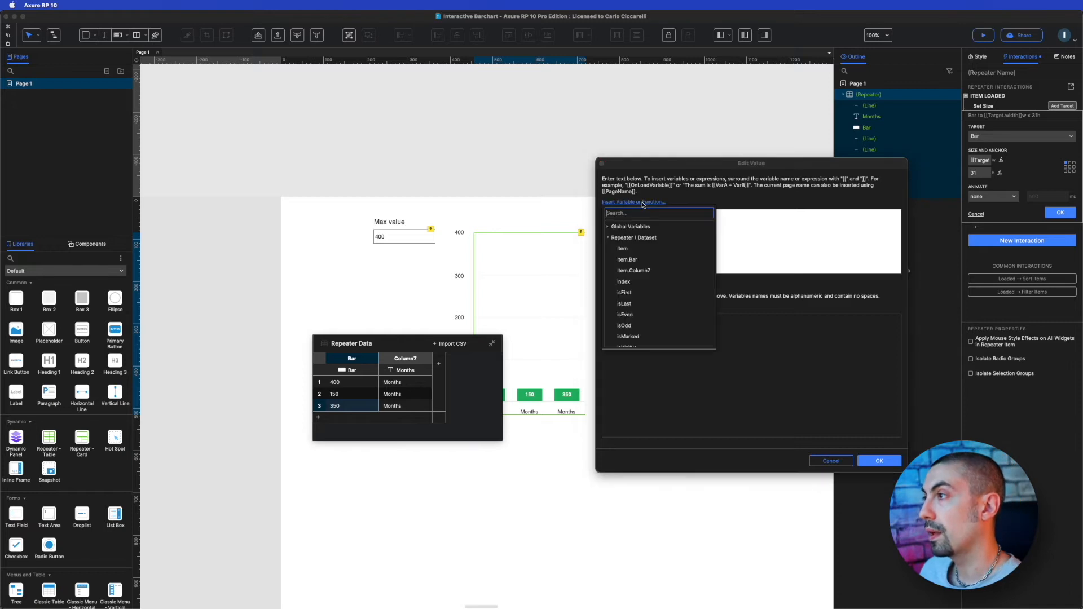
pyautogui.click(628, 260)
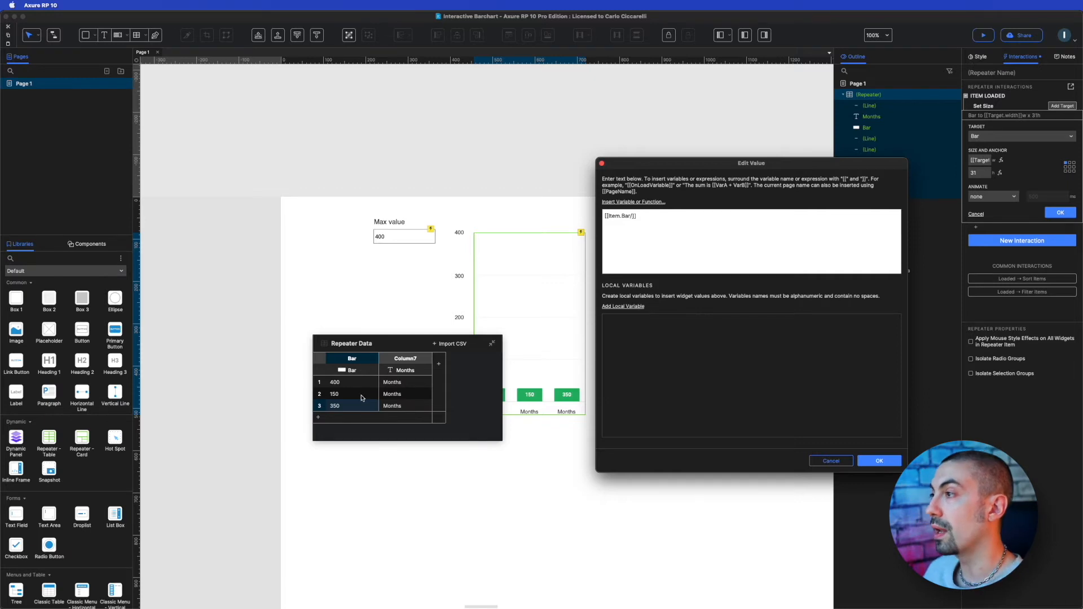
# - Add a local variable MaxValue that reads the text on the Max value widget
pyautogui.click(623, 306)
pyautogui.doubleClick(630, 319)
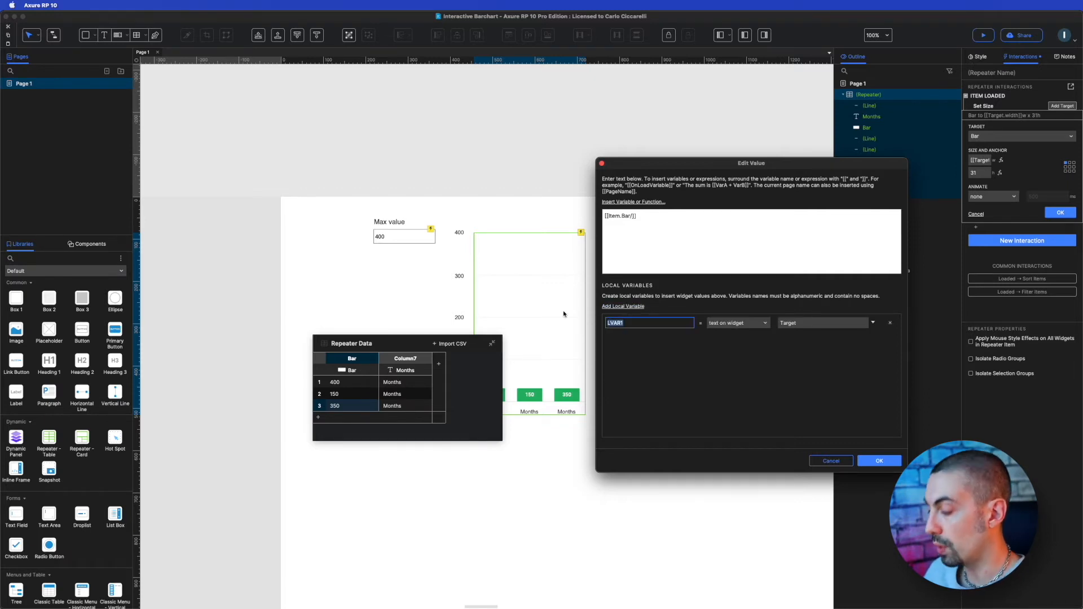
pyautogui.write('MaxValue')
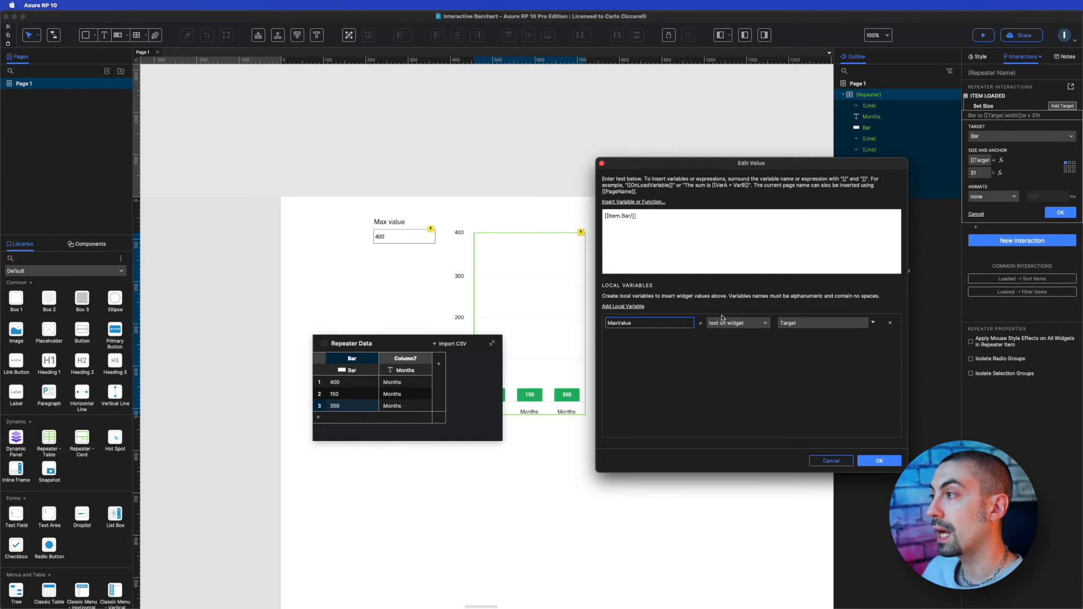
pyautogui.click(751, 323)
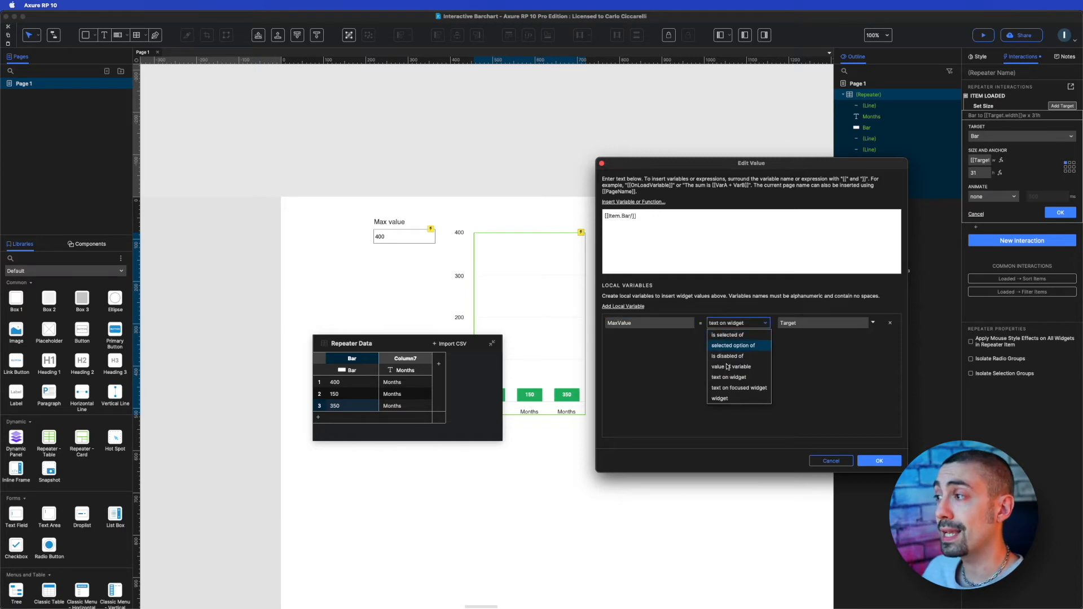
pyautogui.click(740, 378)
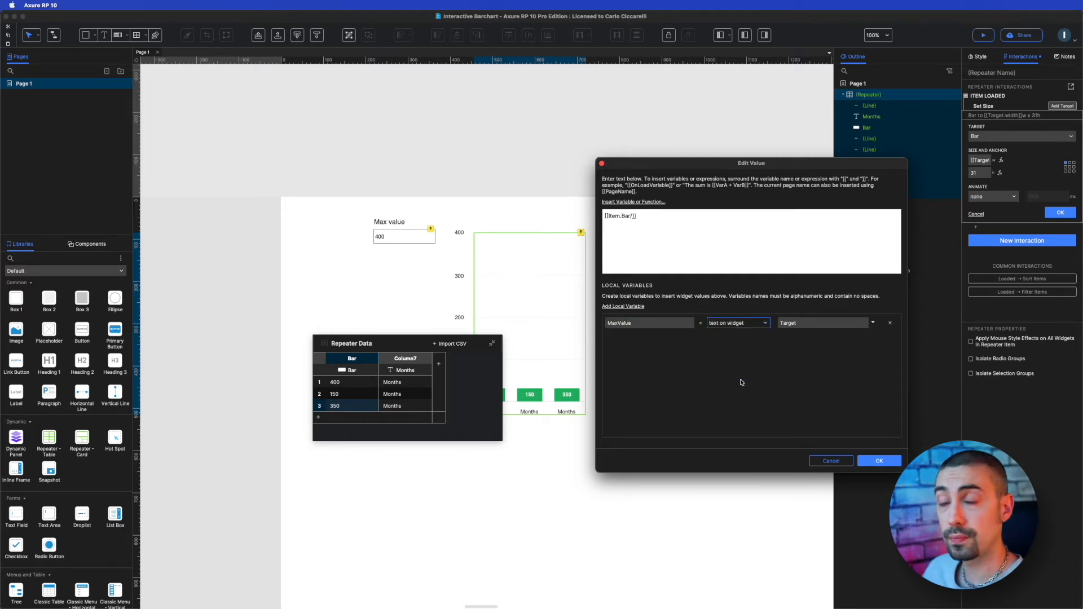
pyautogui.click(826, 322)
pyautogui.scroll(-2, 831, 445)
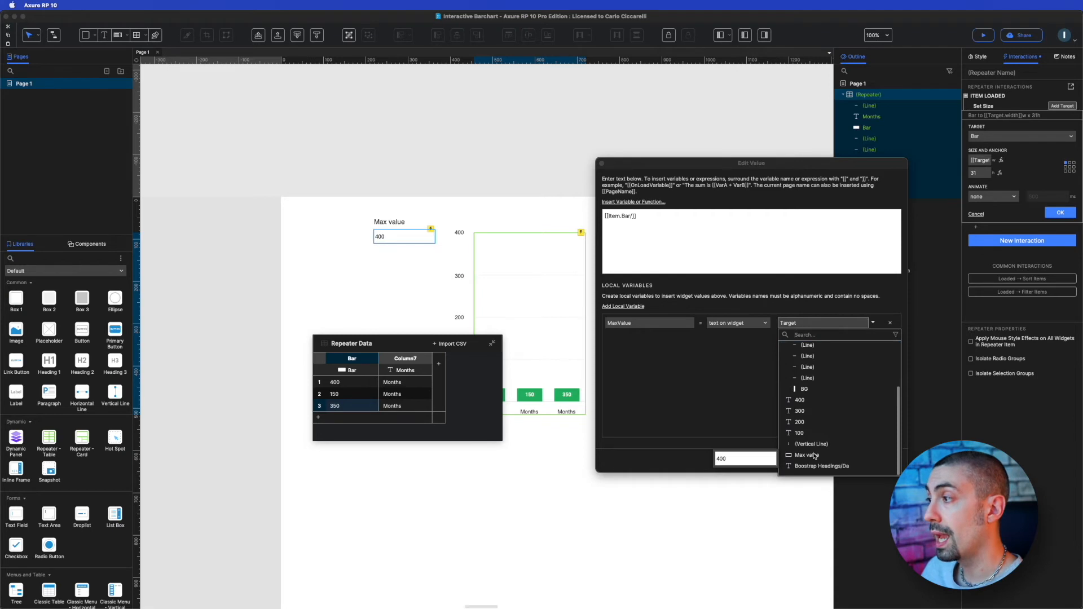
pyautogui.click(816, 455)
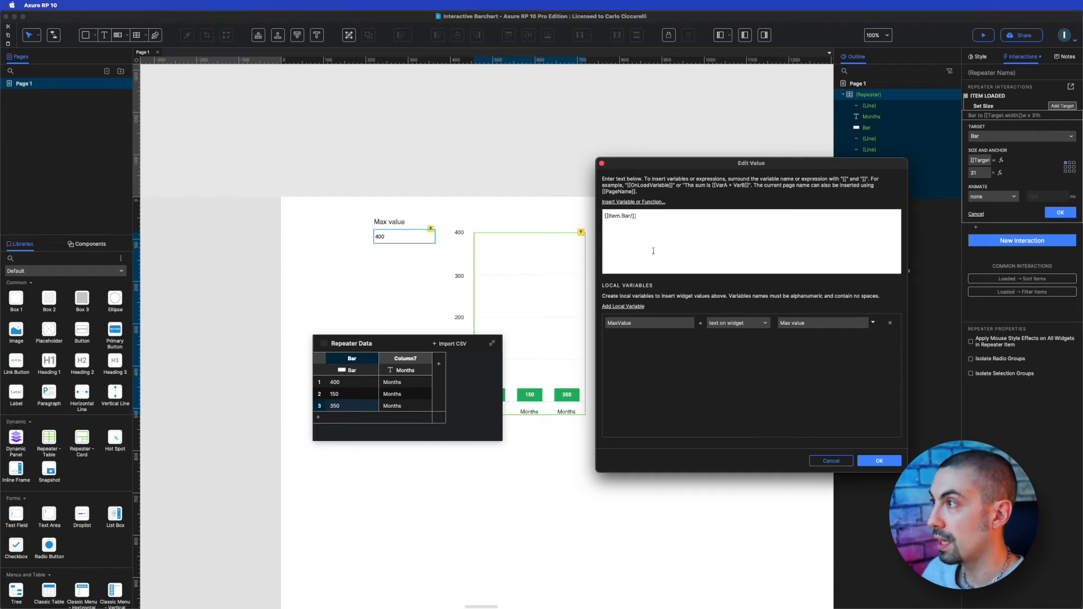
# - Divide Item.Bar by MaxValue in the height expression, enclose the quotient in parentheses, and append a multiplication sign
pyautogui.click(634, 202)
pyautogui.click(640, 257)
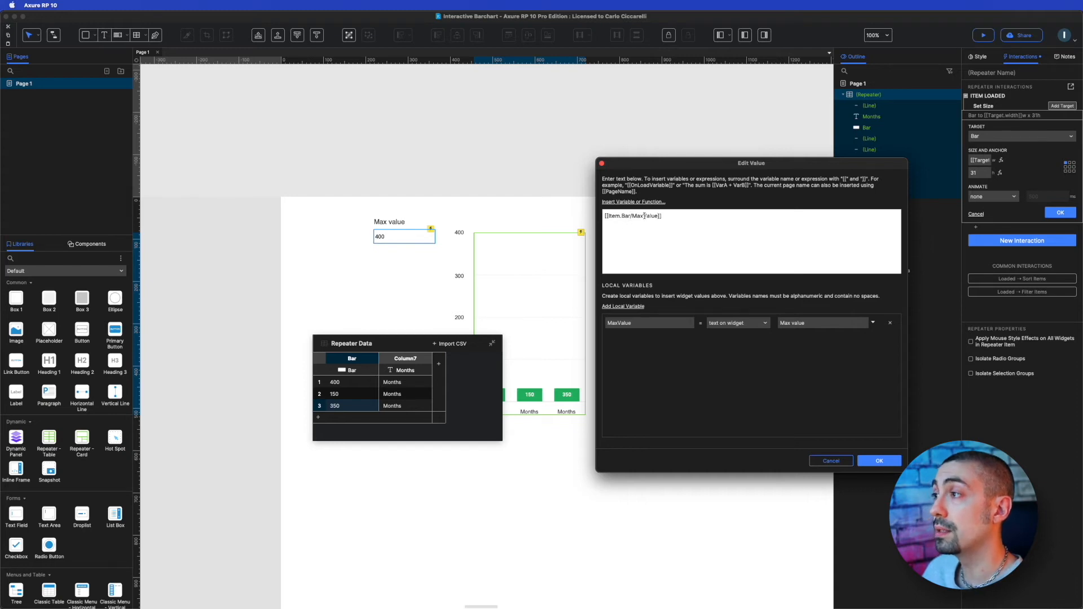
pyautogui.click(609, 215)
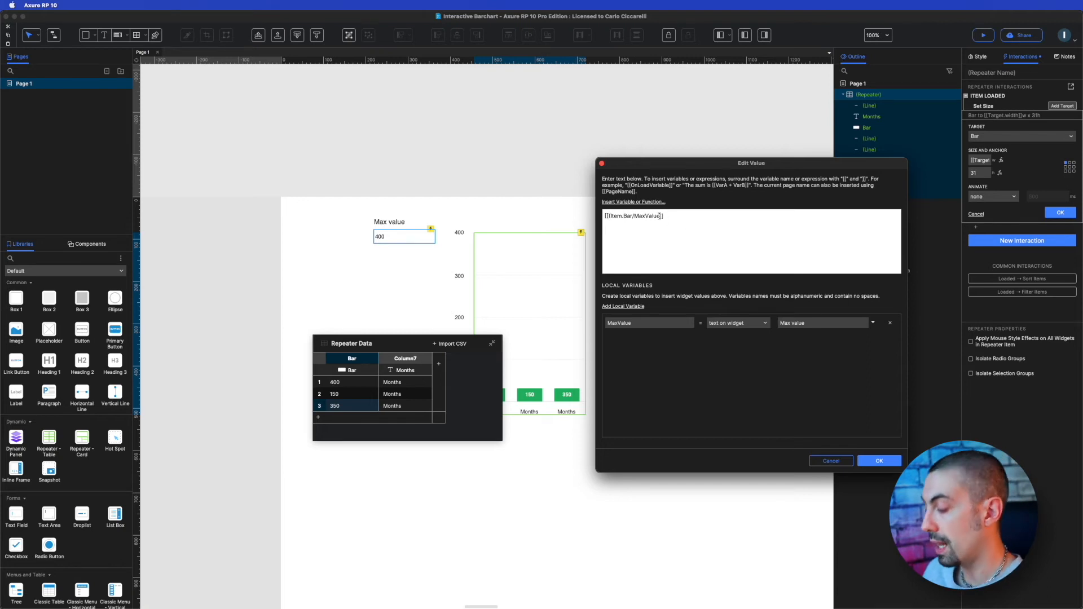
pyautogui.write('*')
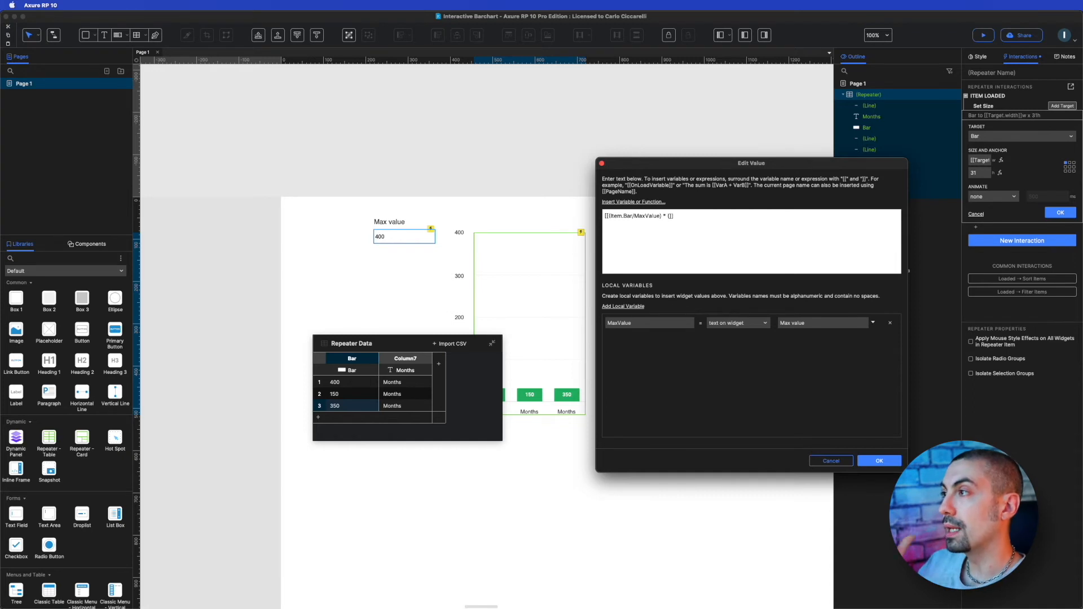
# - Add a second local variable Bar that references the Bar widget itself
pyautogui.click(623, 306)
pyautogui.doubleClick(631, 341)
pyautogui.write('Bar')
pyautogui.click(738, 341)
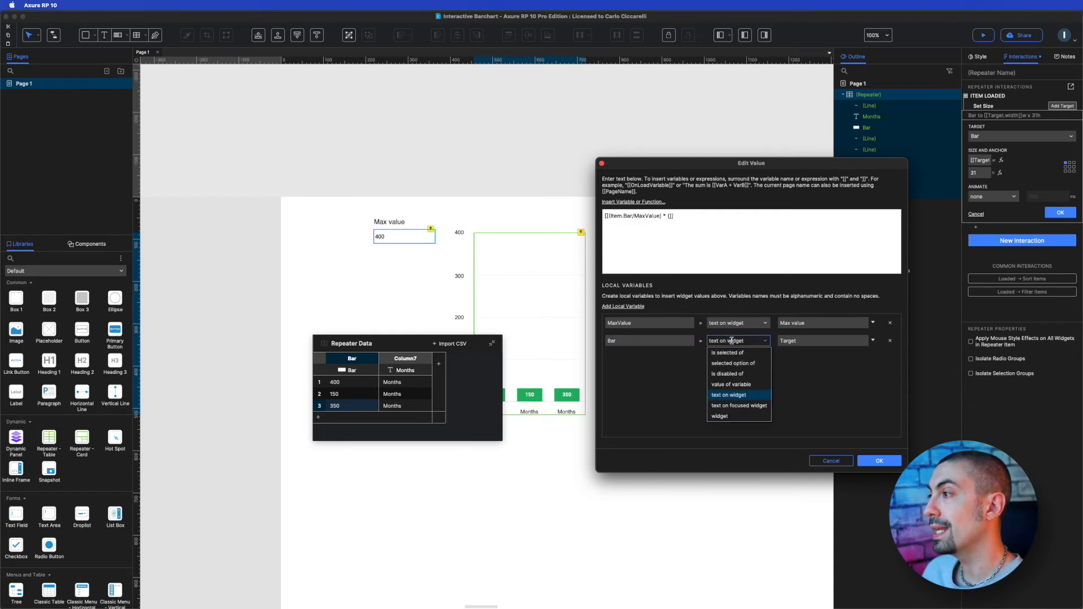
pyautogui.click(733, 416)
pyautogui.click(792, 344)
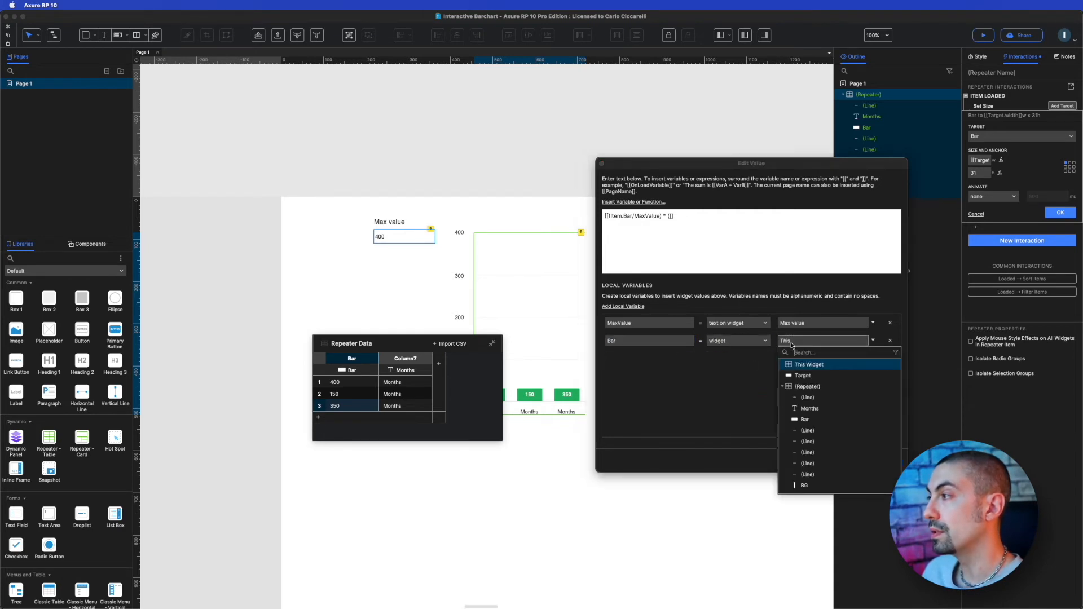
pyautogui.click(807, 419)
# - Complete the height expression as [[(Item.Bar/MaxValue) * (Bar.y + Bar.height)]] and accept it
pyautogui.click(670, 216)
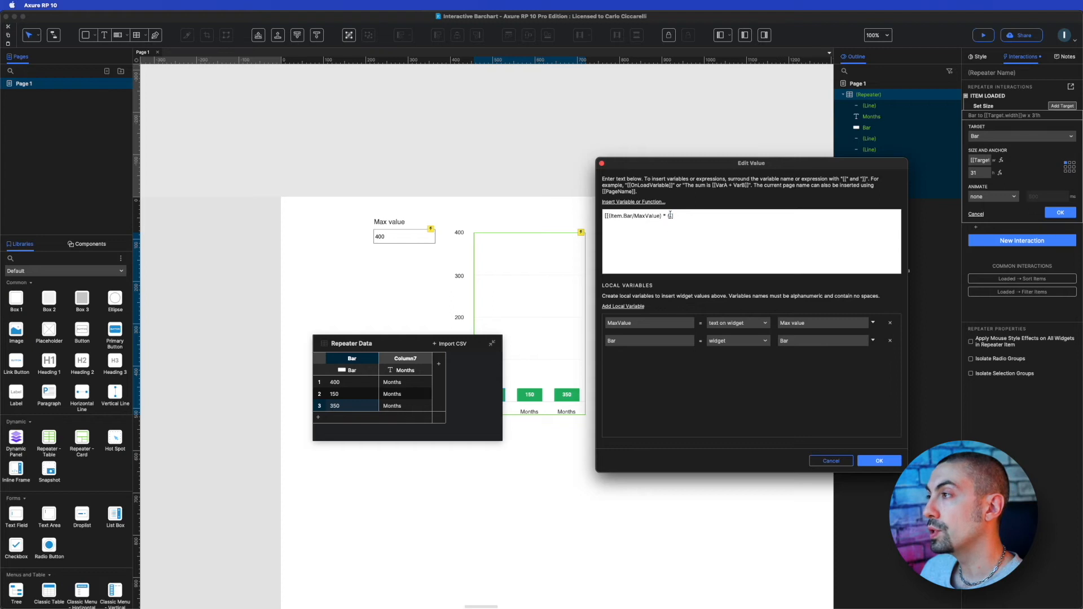
pyautogui.click(634, 202)
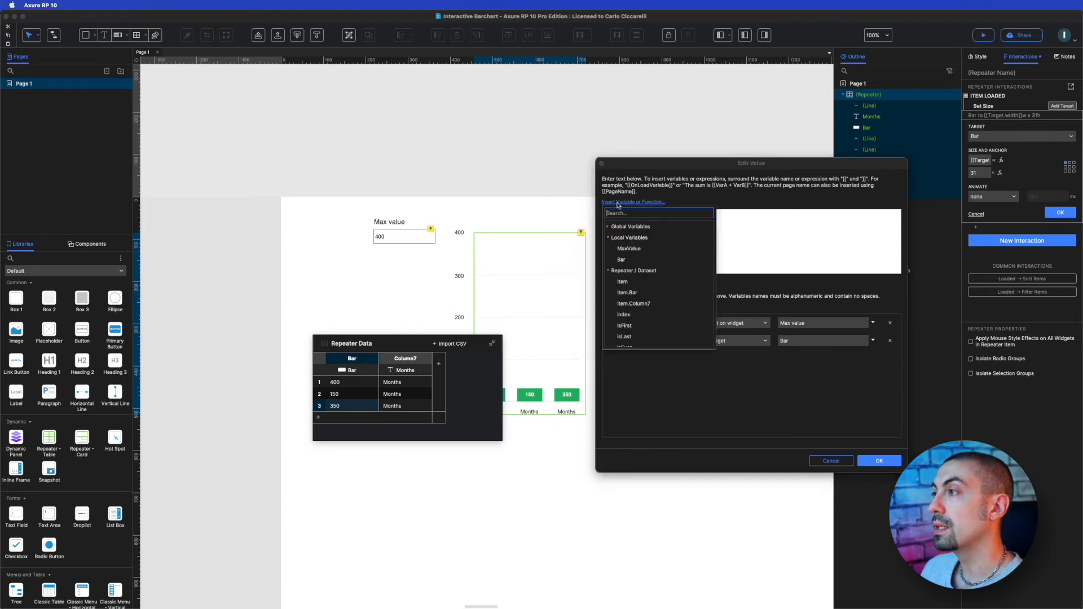
pyautogui.click(630, 262)
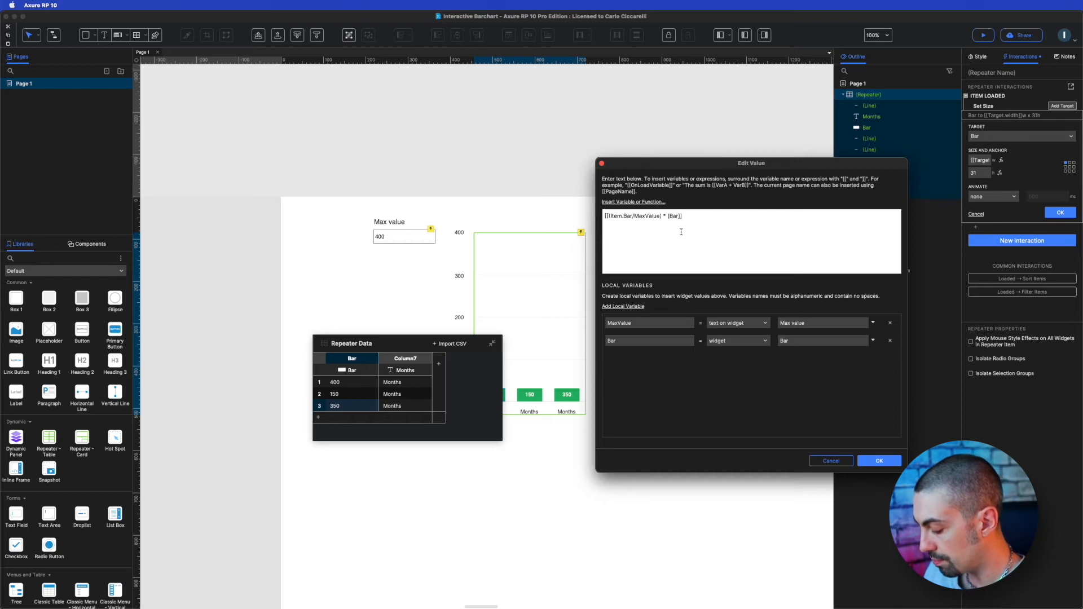
pyautogui.write('.y +')
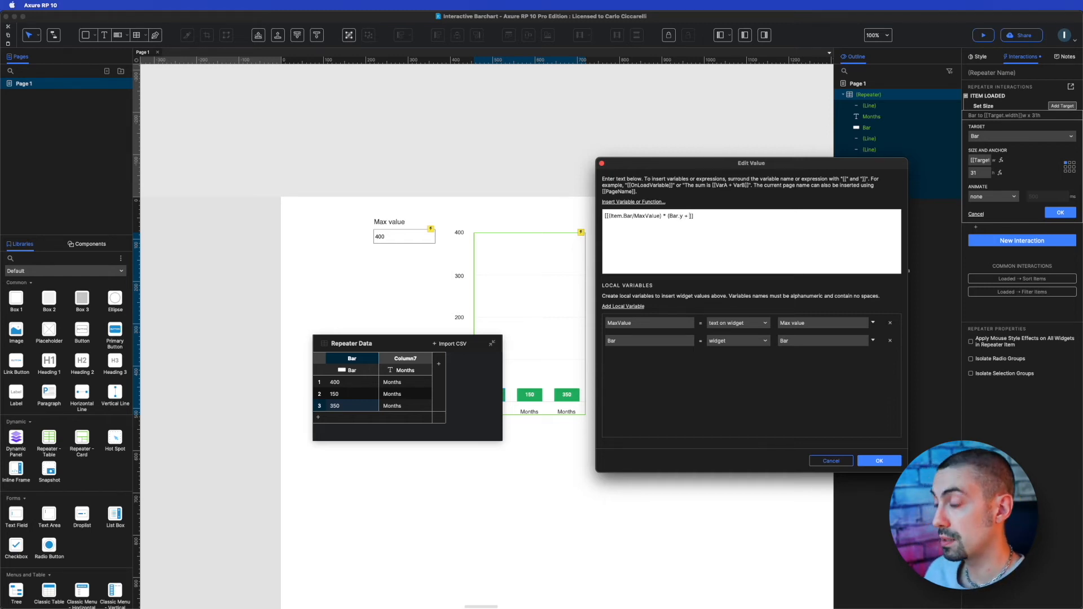
pyautogui.write(' Bar.')
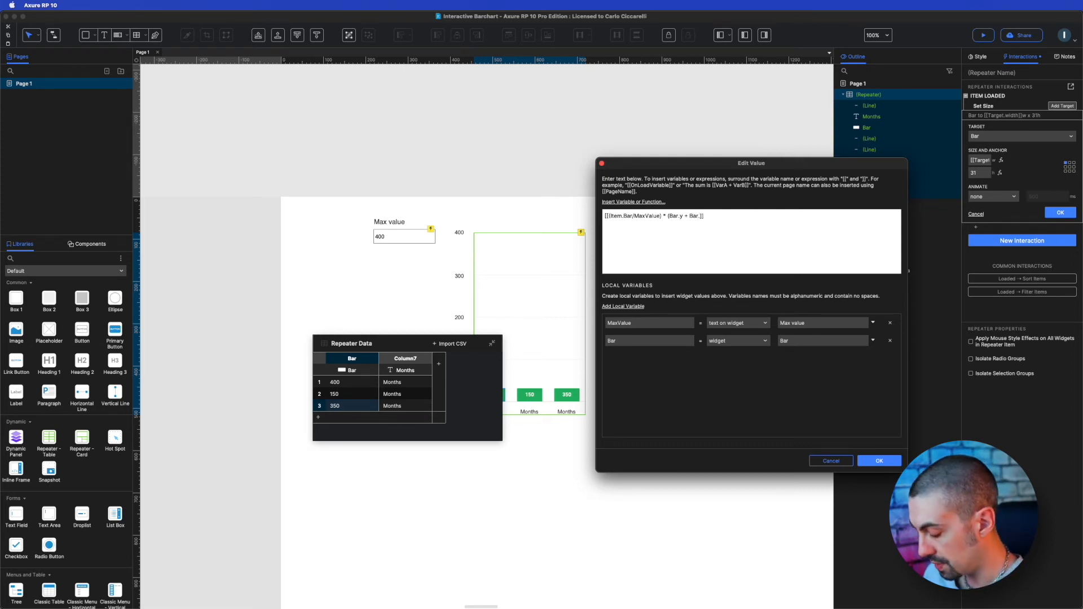
pyautogui.write('height')
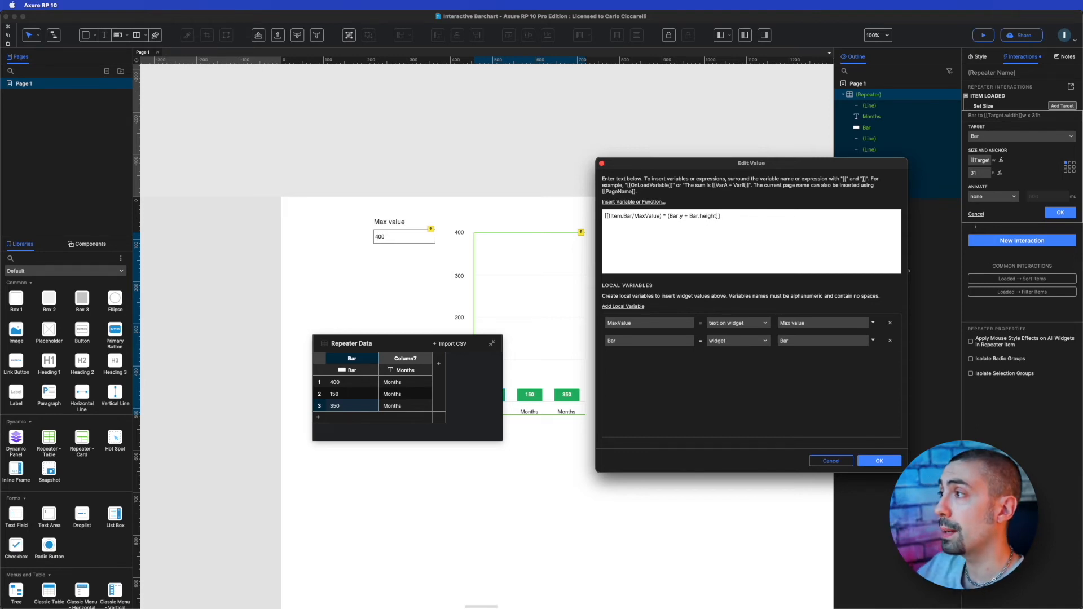
pyautogui.write(')')
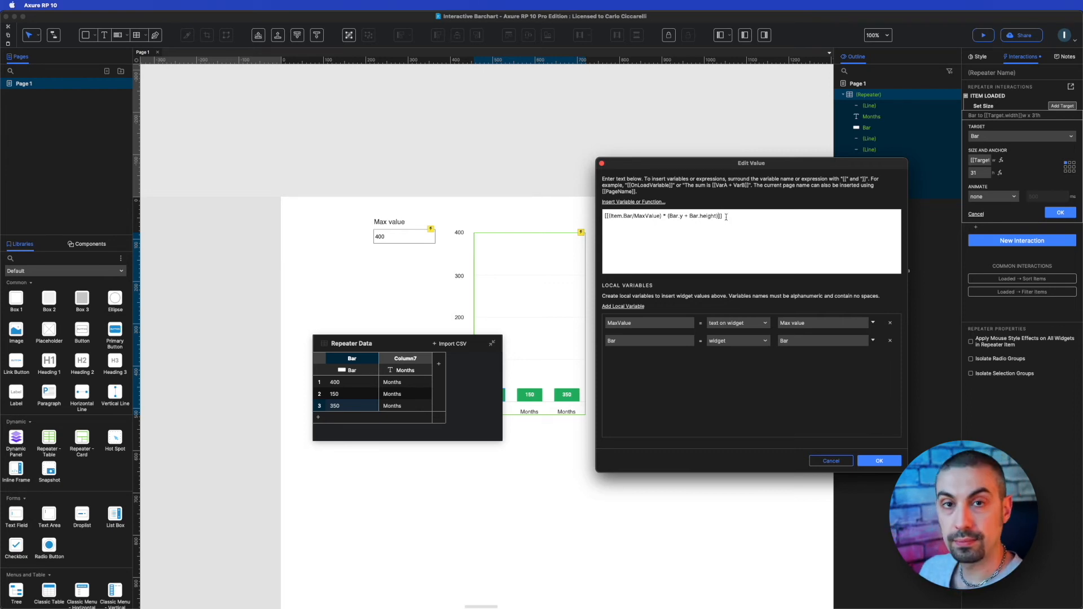
pyautogui.click(875, 462)
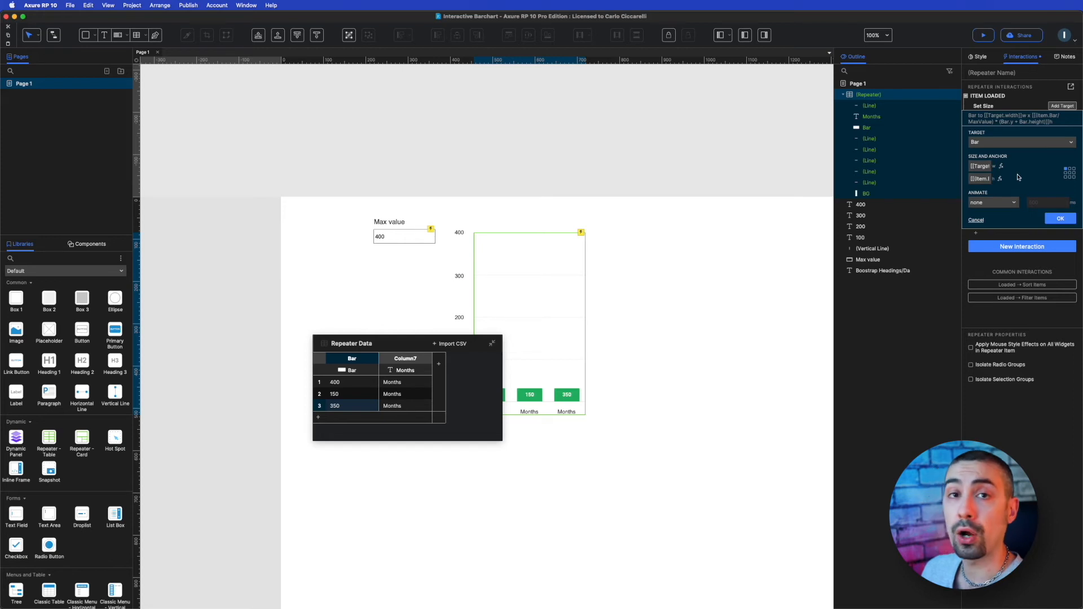
# - Anchor the bar's Set Size action to the bottom, confirm the action, and preview the prototype
pyautogui.click(1071, 180)
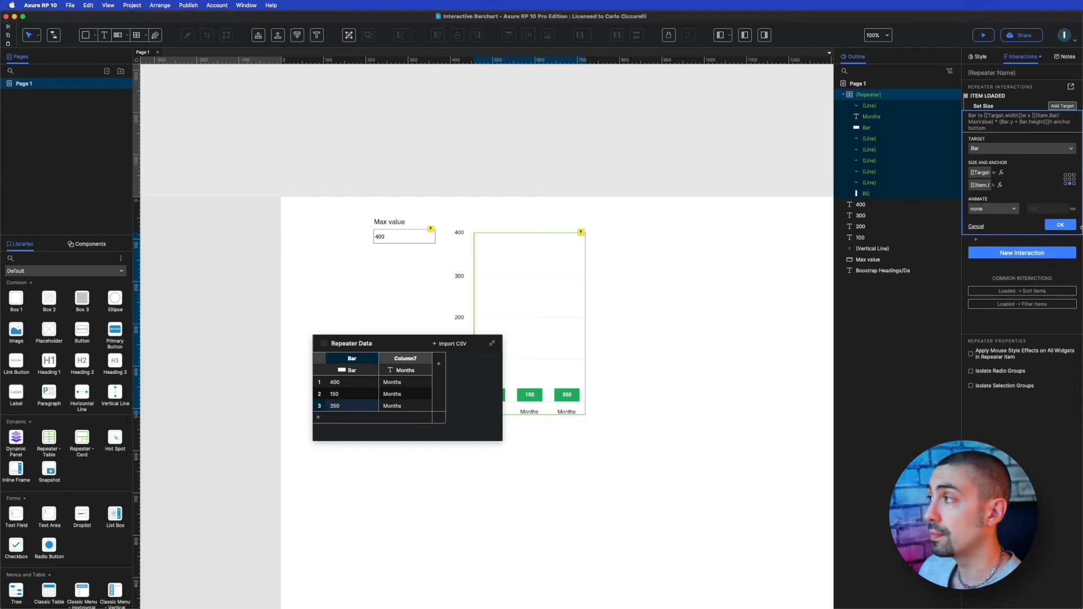
pyautogui.click(1060, 225)
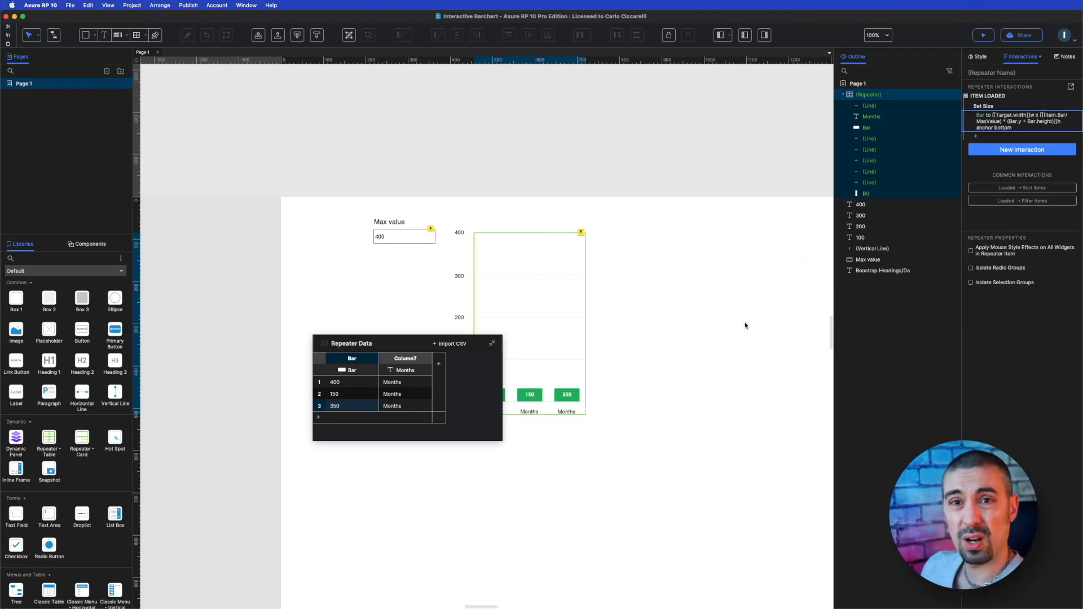
pyautogui.moveTo(394, 338); pyautogui.dragTo(760, 310)
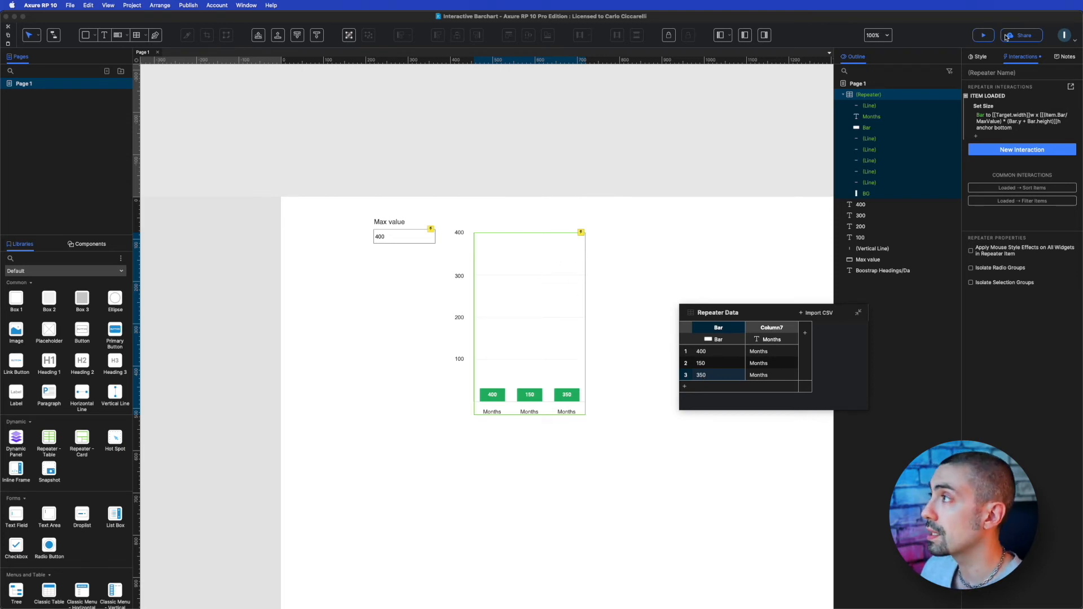
pyautogui.click(981, 35)
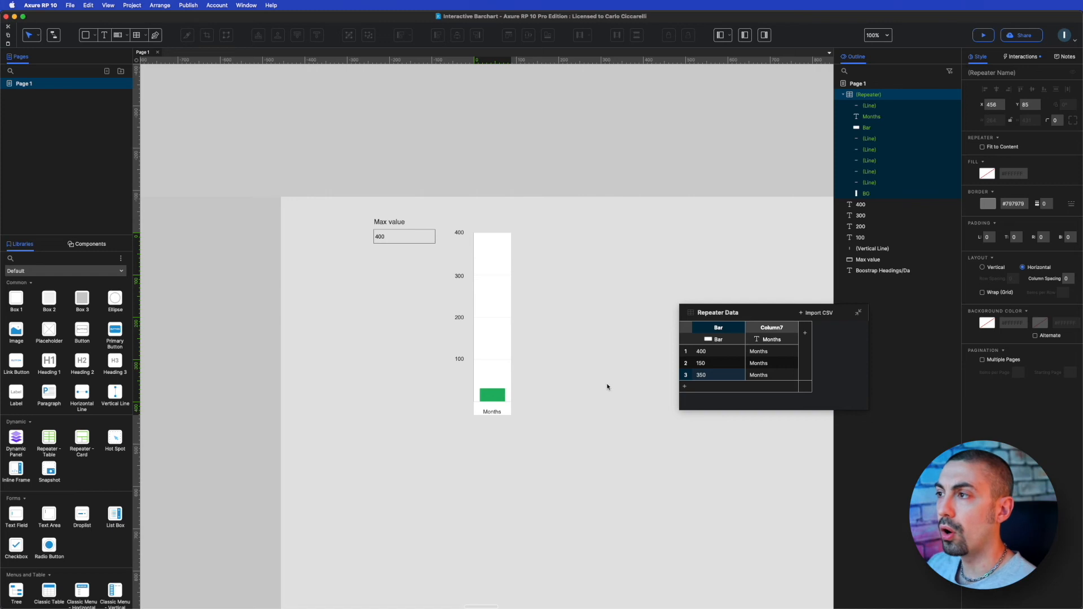
# - Try several heights for the green bar inside the repeater item, ending with it stretched upward to 399 px high
pyautogui.click(492, 389)
pyautogui.moveTo(493, 389)
pyautogui.mouseDown()
pyautogui.moveTo(493, 273)
pyautogui.moveTo(493, 406)
pyautogui.moveTo(495, 378)
pyautogui.mouseUp()
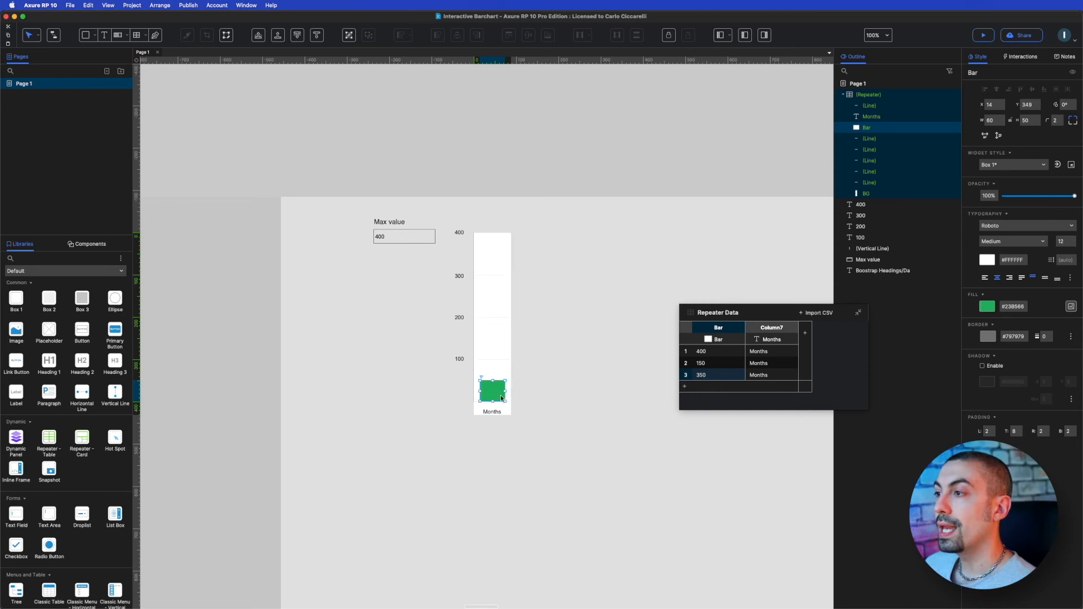
pyautogui.moveTo(493, 380); pyautogui.dragTo(493, 397)
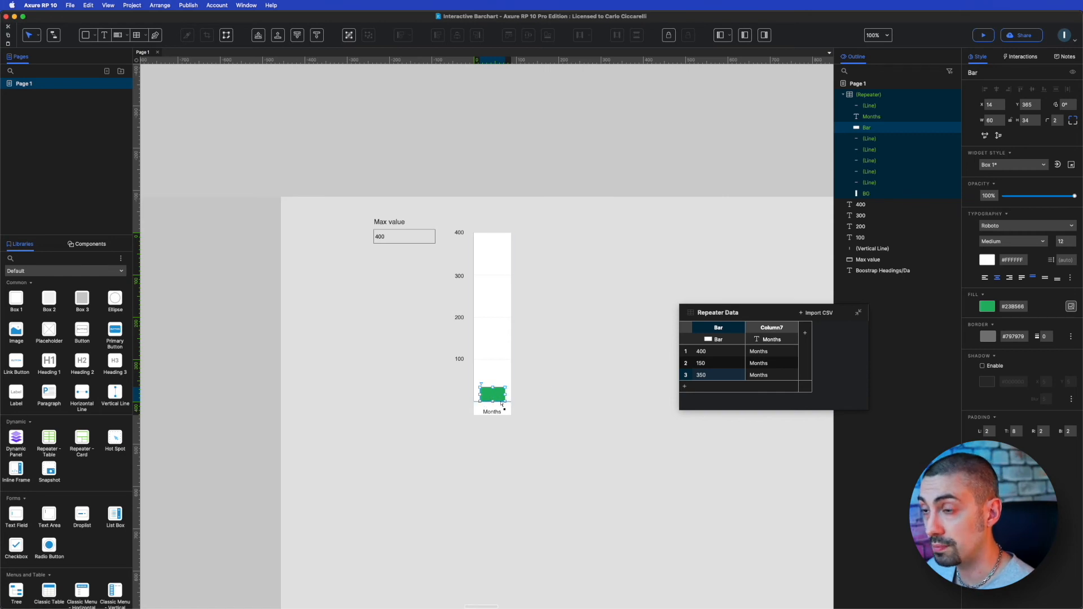
pyautogui.moveTo(493, 388); pyautogui.dragTo(498, 233)
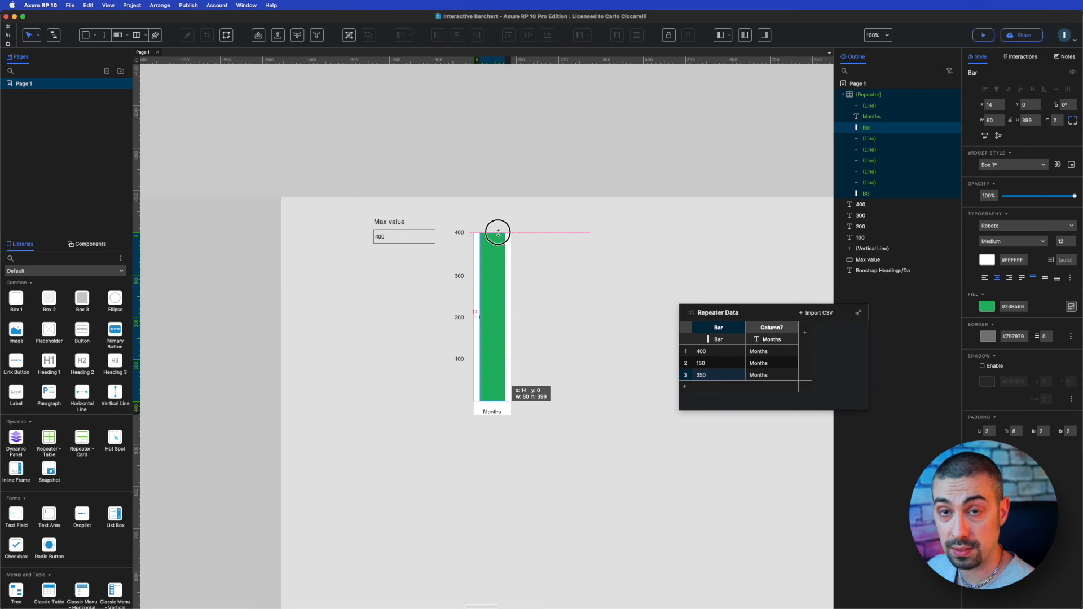
pyautogui.moveTo(498, 232); pyautogui.dragTo(499, 233)
# - Shorten the green bar inside the repeater item from its upper edge to a low block below the 100 mark
pyautogui.click(540, 226)
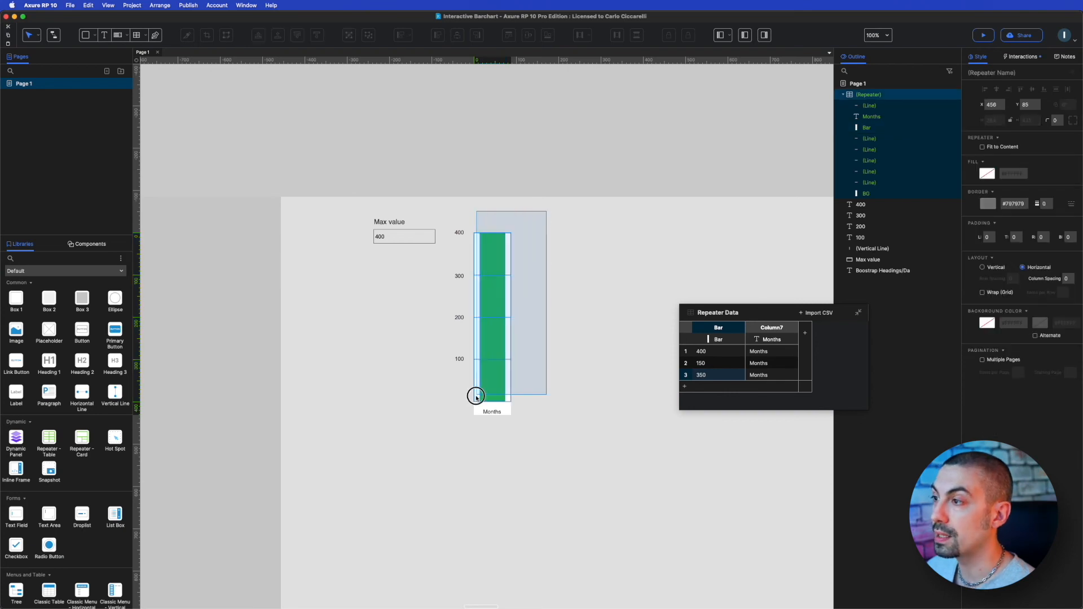
pyautogui.moveTo(483, 404); pyautogui.dragTo(482, 400)
pyautogui.click(540, 264)
pyautogui.click(494, 244)
pyautogui.moveTo(493, 232); pyautogui.dragTo(493, 375)
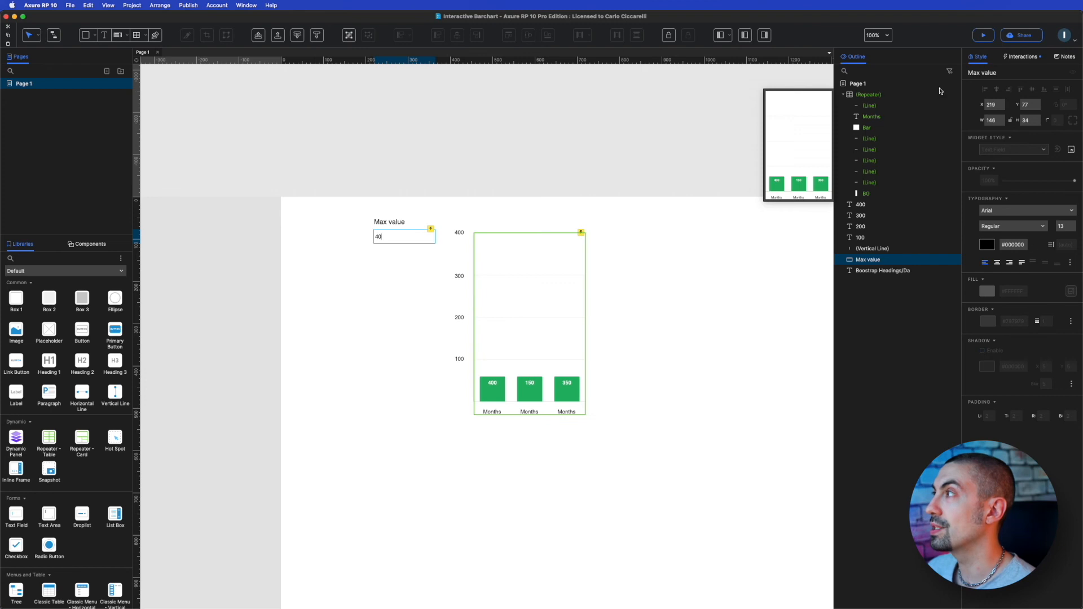
# - Preview the bar chart with a Max value of 40, and again with the Max value set to 4000
pyautogui.press('super+period')
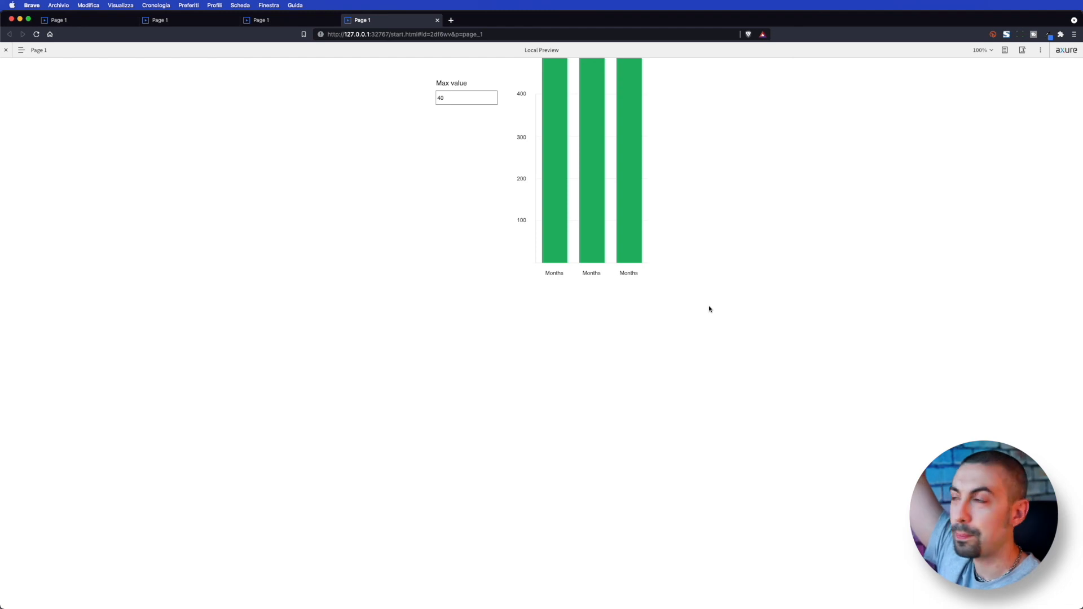
pyautogui.press('super+Tab')
pyautogui.doubleClick(389, 238)
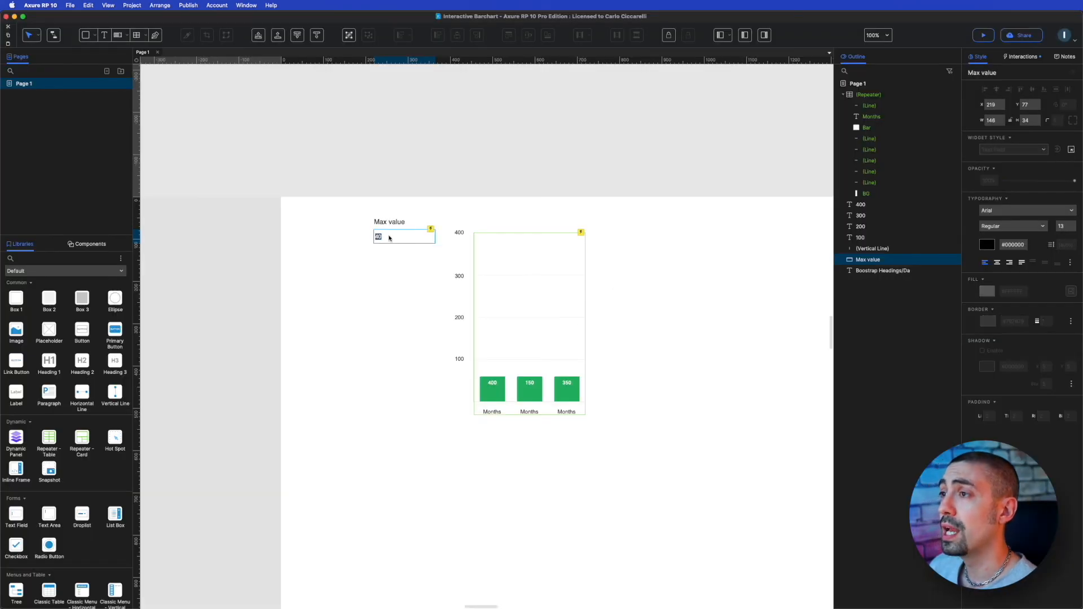
pyautogui.click(395, 237)
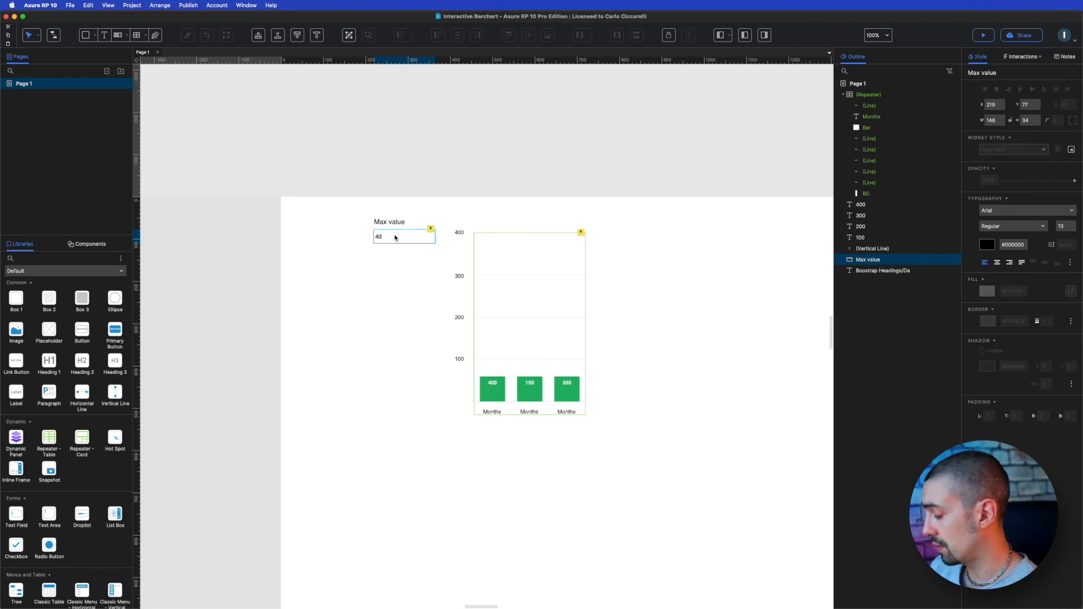
pyautogui.write('00')
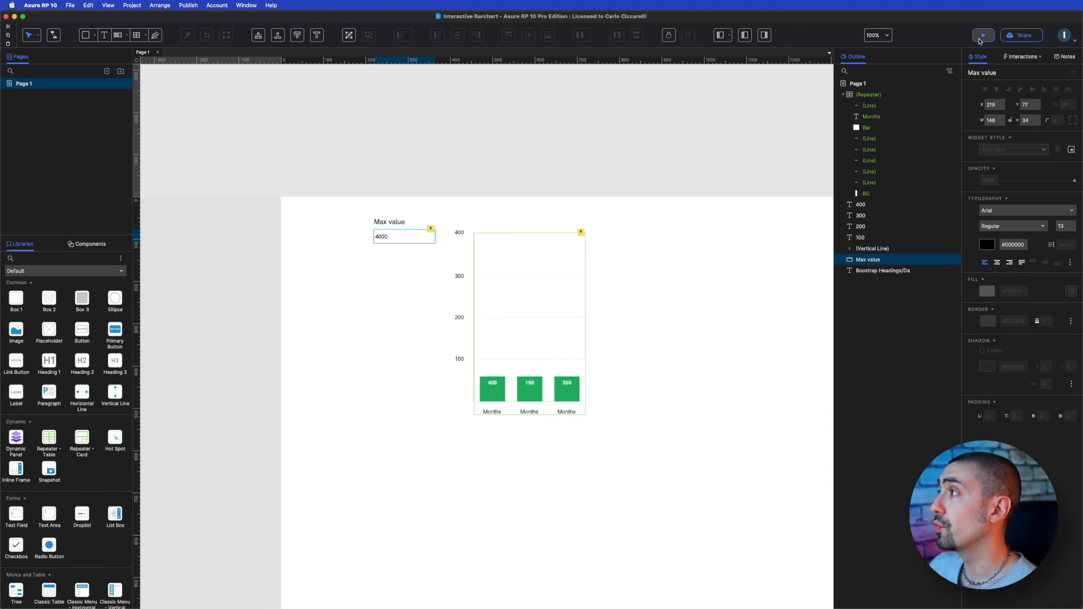
pyautogui.click(985, 37)
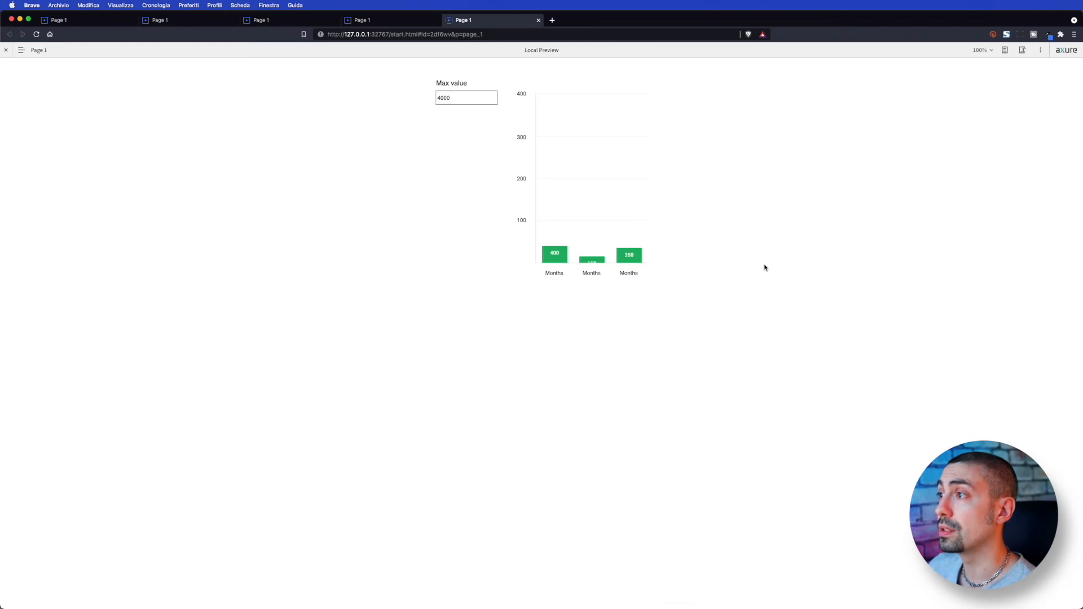